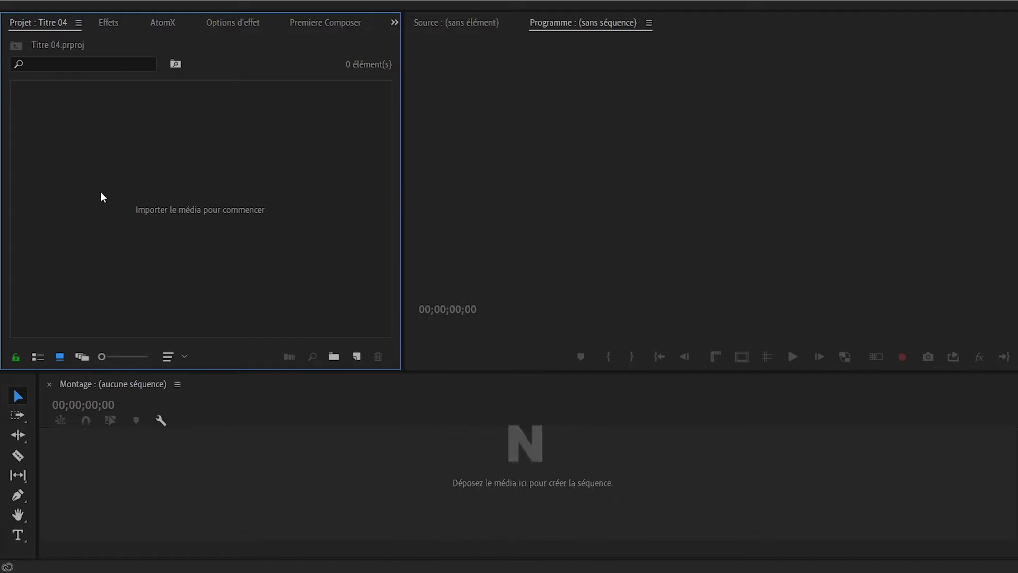
# - Create a new sequence named Titre 04 using the Digital SLR 1080p preset DSLR 1080p25
pyautogui.hotkey('ctrl', 'n')
pyautogui.write('Titre 04')
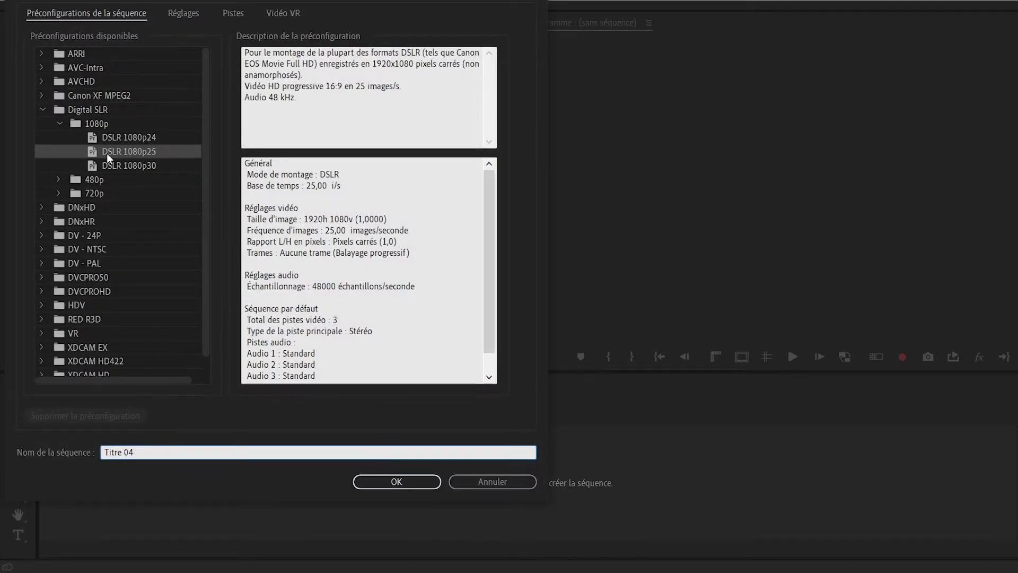
pyautogui.click(84, 108)
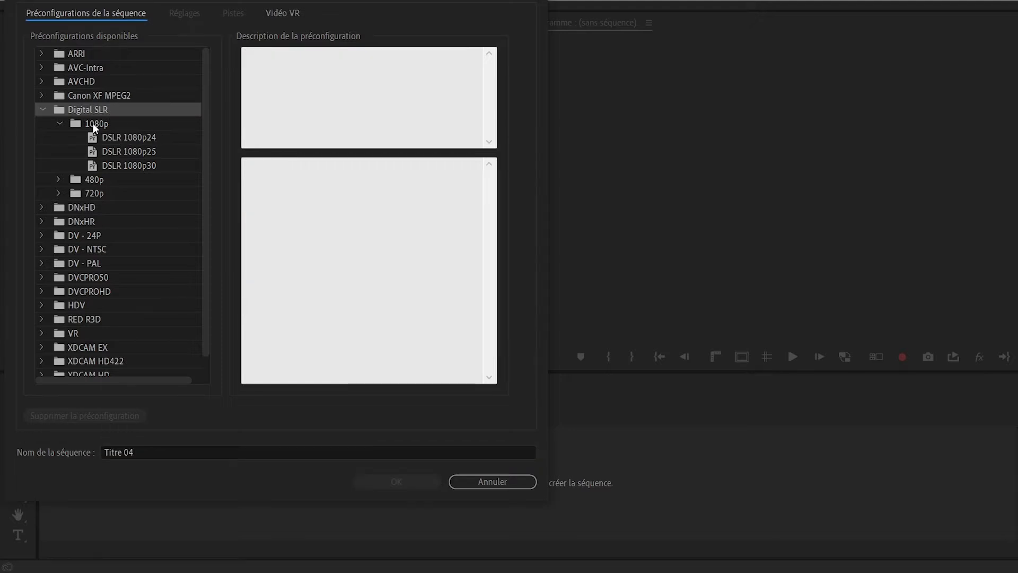
pyautogui.click(93, 123)
pyautogui.click(127, 151)
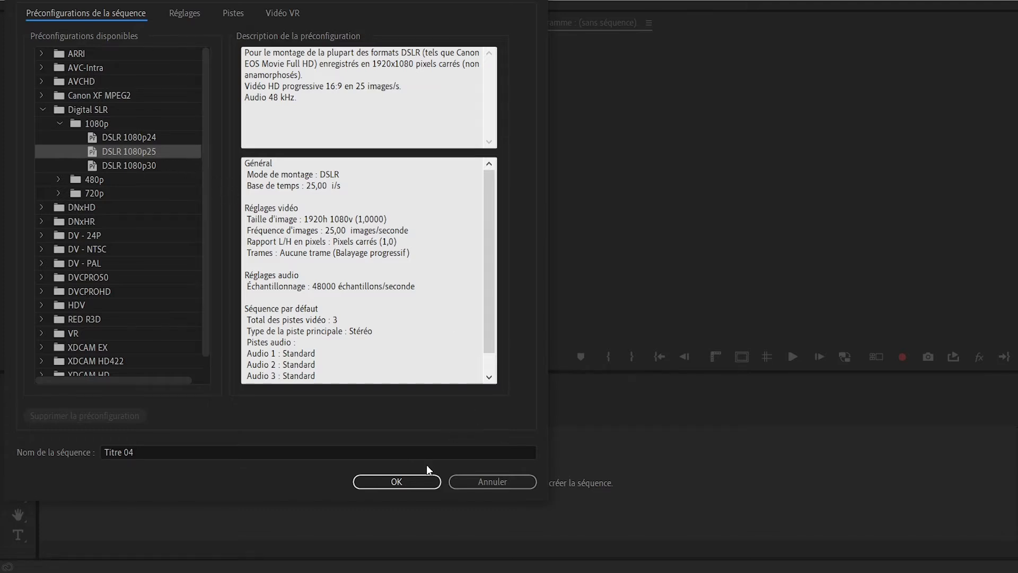
pyautogui.click(418, 480)
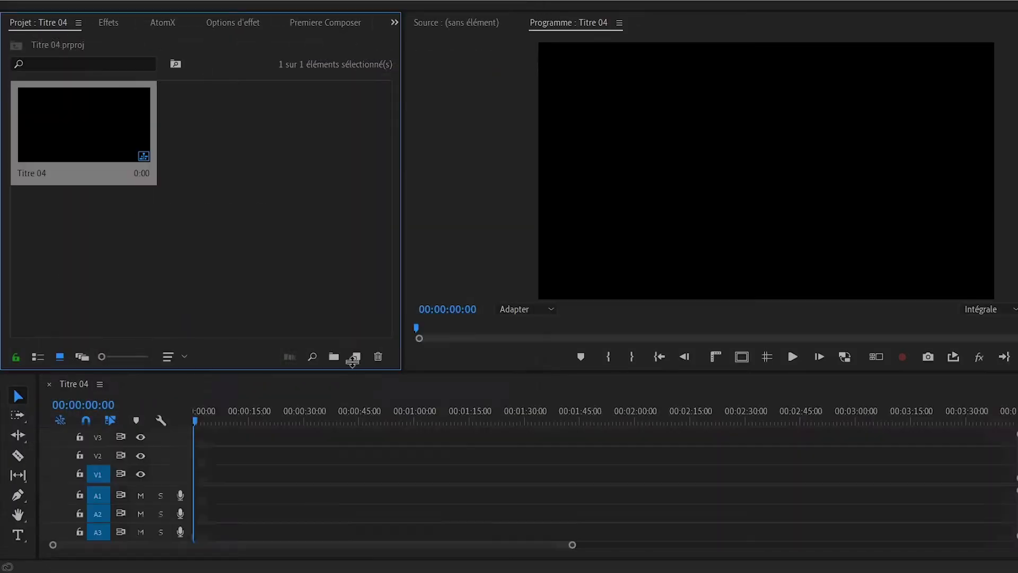
# - Add a text layer reading "Titre" near the centre of the frame at the start of the sequence
pyautogui.click(18, 536)
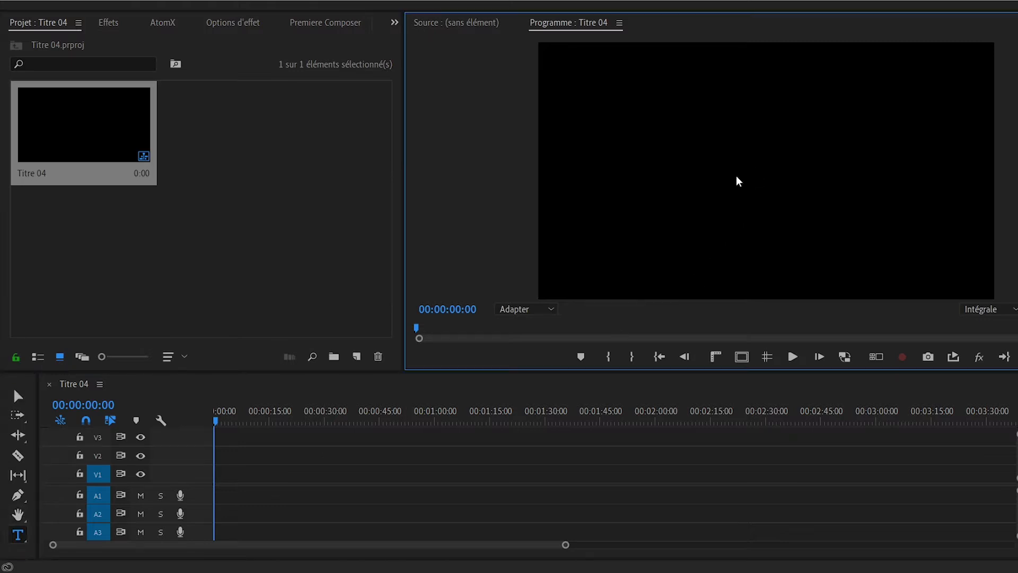
pyautogui.click(745, 187)
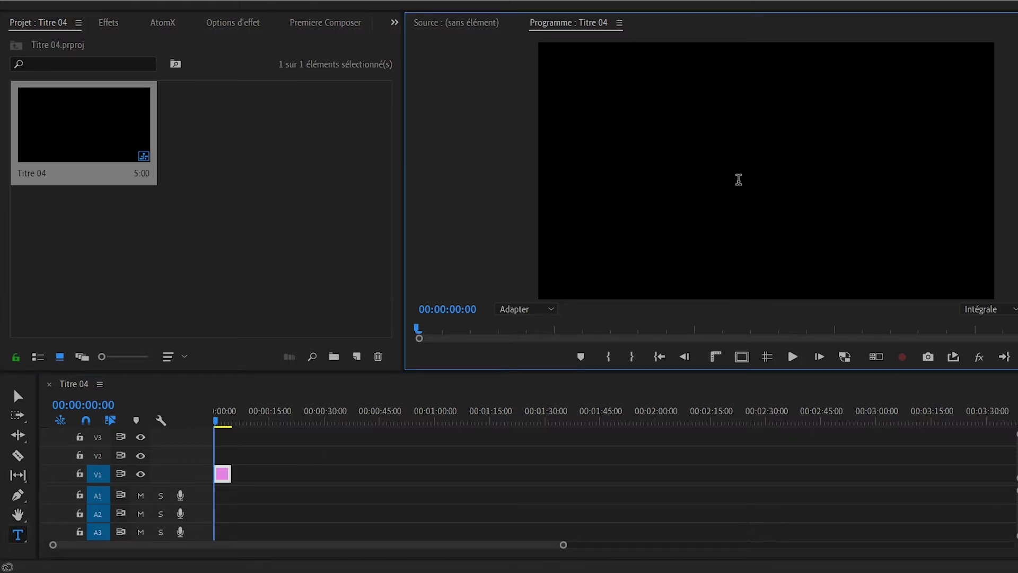
pyautogui.write('Titre')
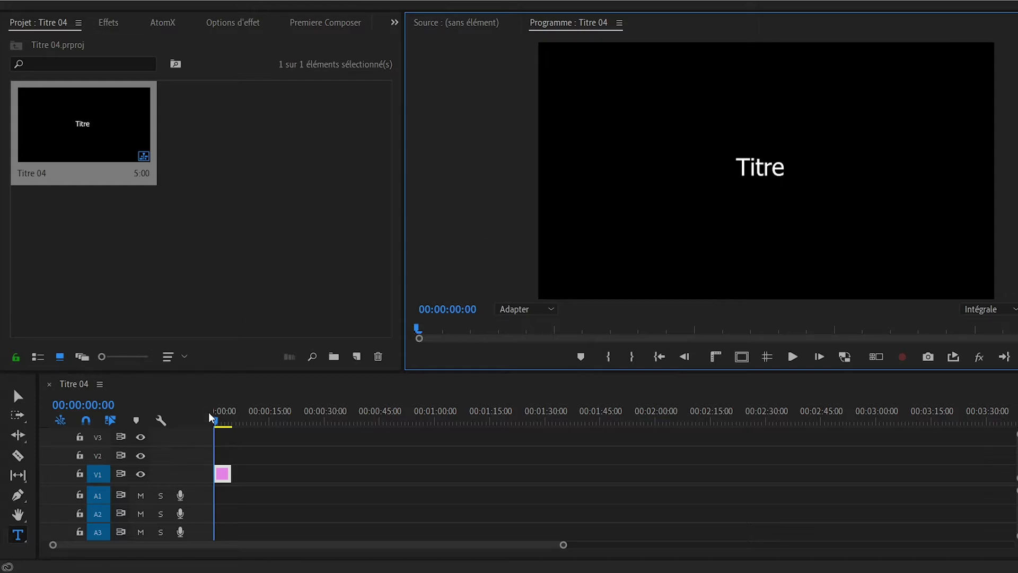
# - Open the title's text properties and change its font to Gagalin
pyautogui.click(247, 23)
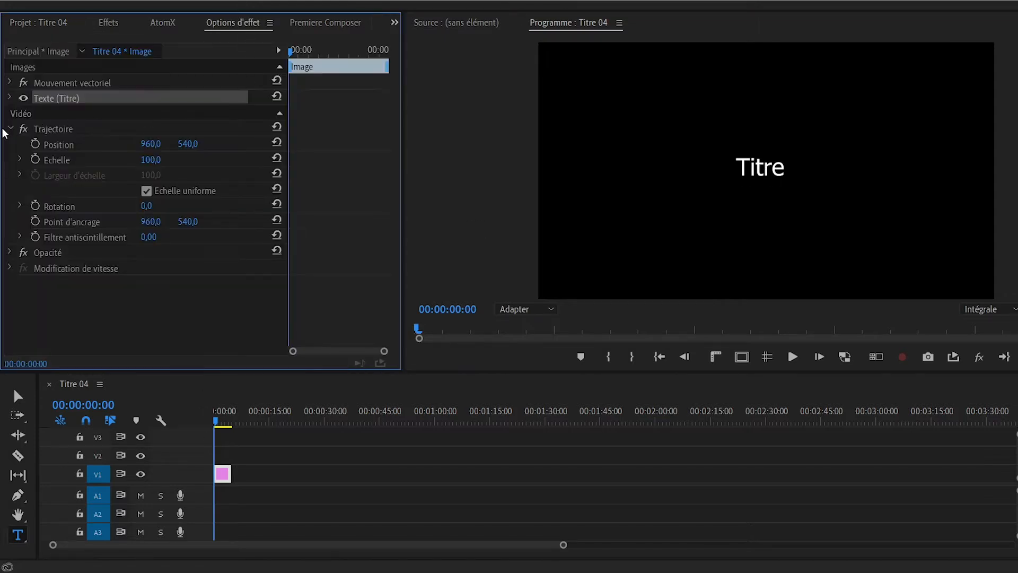
pyautogui.click(10, 98)
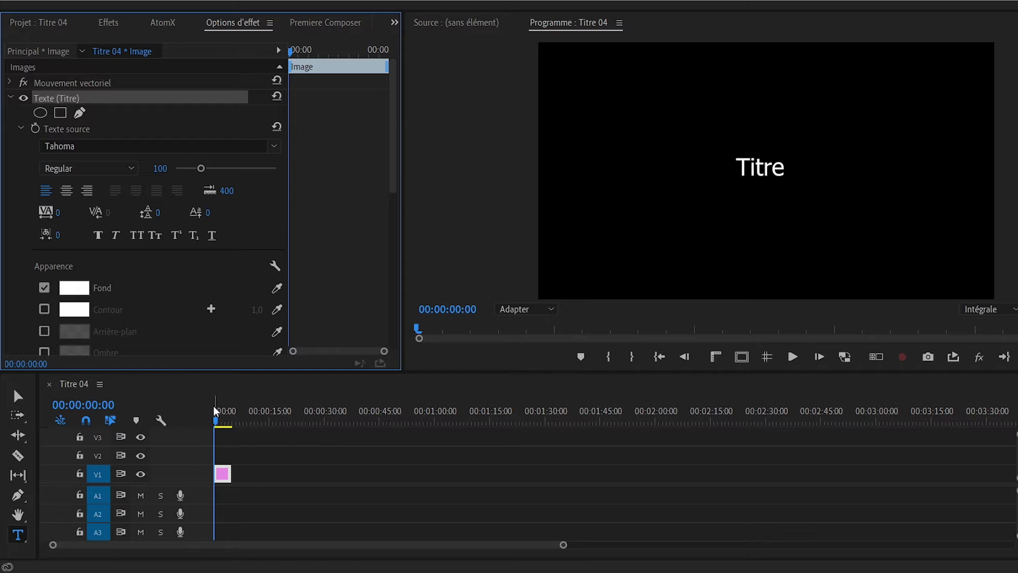
pyautogui.moveTo(216, 412); pyautogui.dragTo(223, 413)
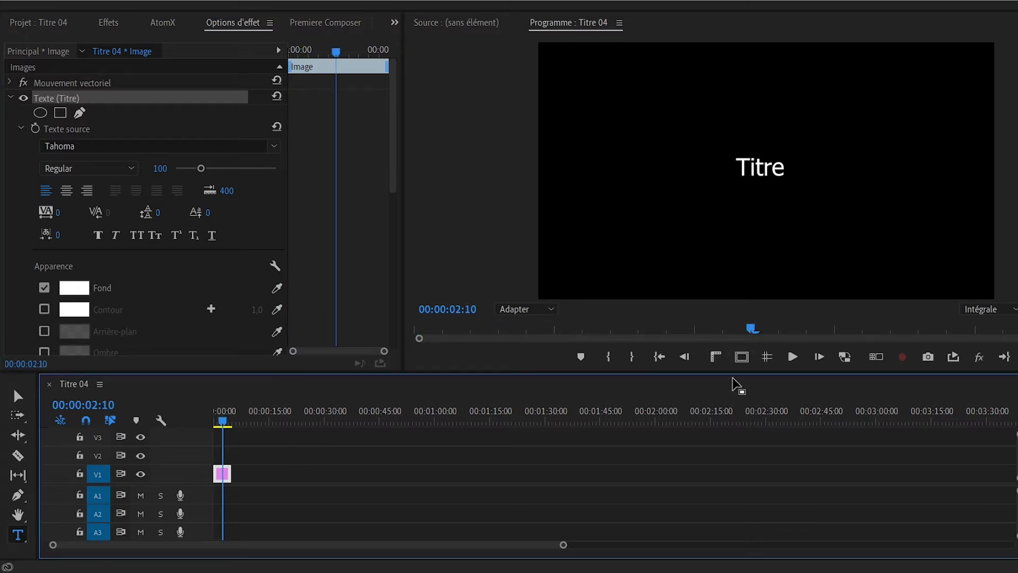
pyautogui.moveTo(737, 372); pyautogui.dragTo(738, 377)
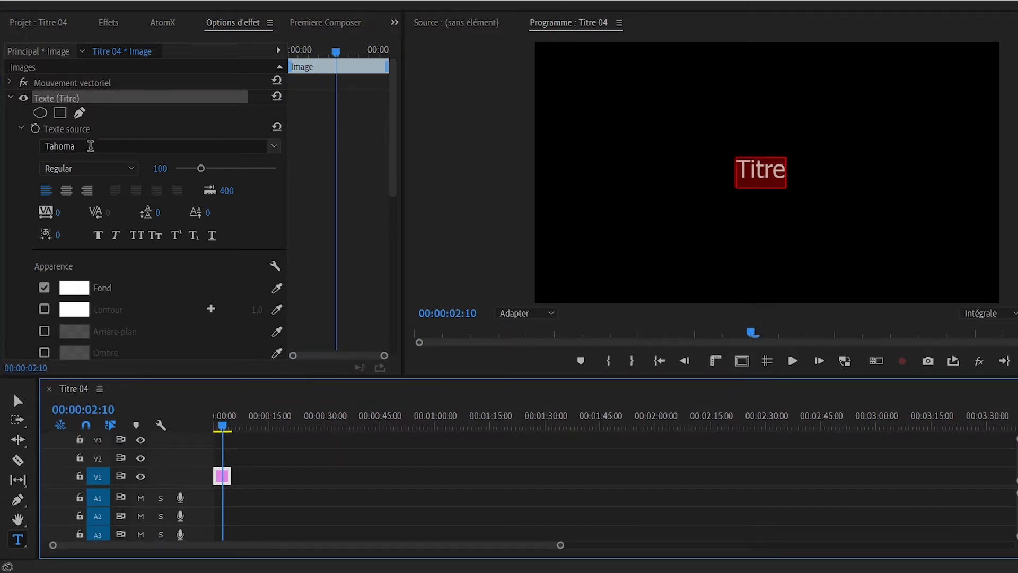
pyautogui.click(91, 146)
pyautogui.write('Gagalin')
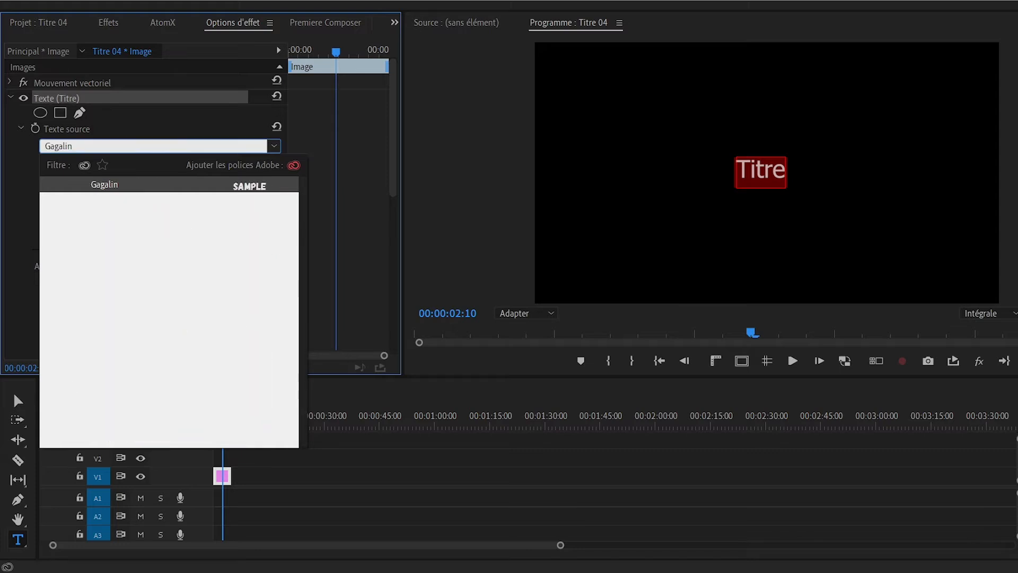
pyautogui.press('Return')
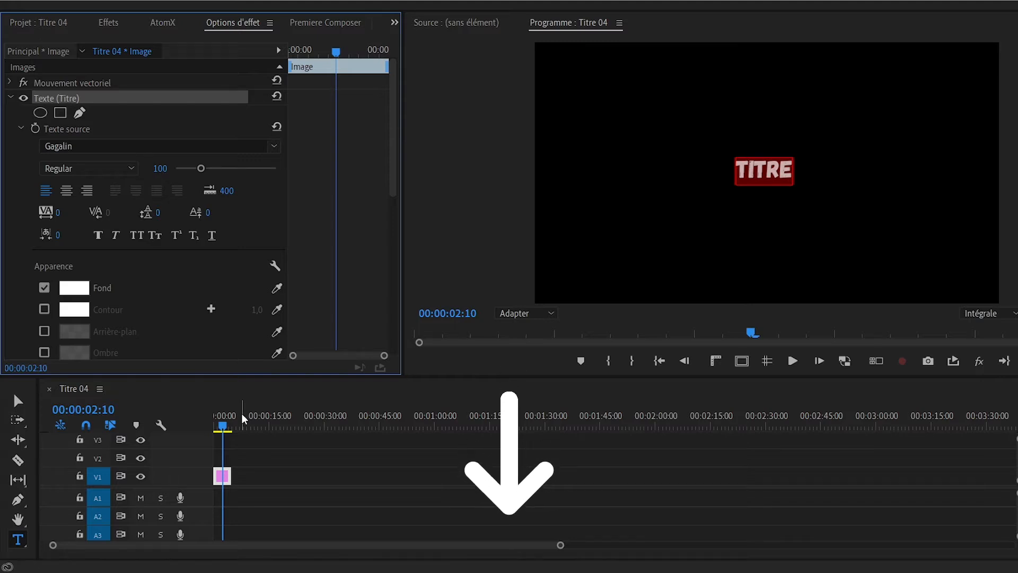
# - Return to the sequence start and enlarge the title to about 1.7 times its size near the frame's centre
pyautogui.moveTo(228, 417); pyautogui.dragTo(207, 424)
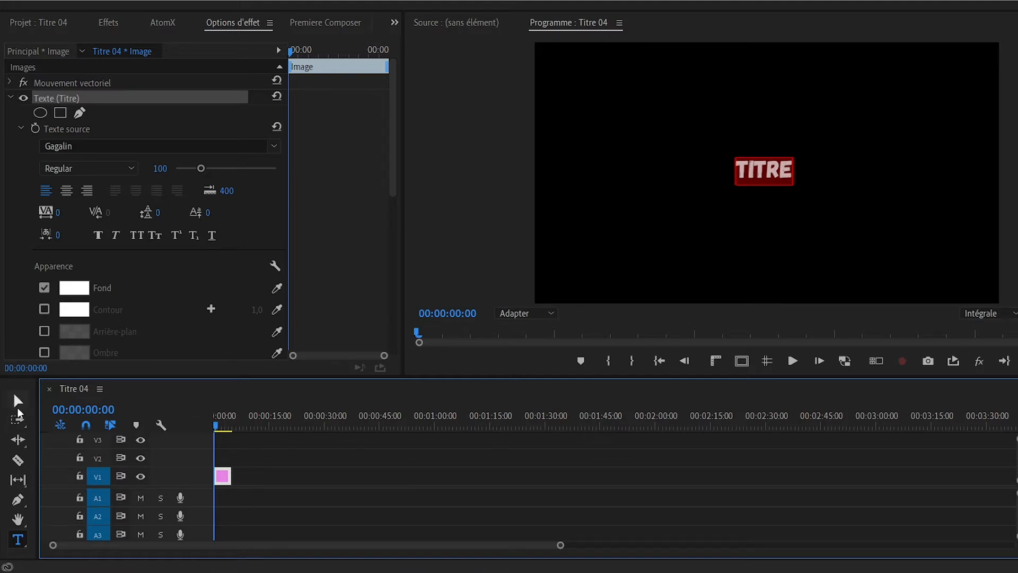
pyautogui.click(18, 400)
pyautogui.moveTo(793, 185); pyautogui.dragTo(767, 182)
pyautogui.moveTo(786, 246); pyautogui.dragTo(808, 329)
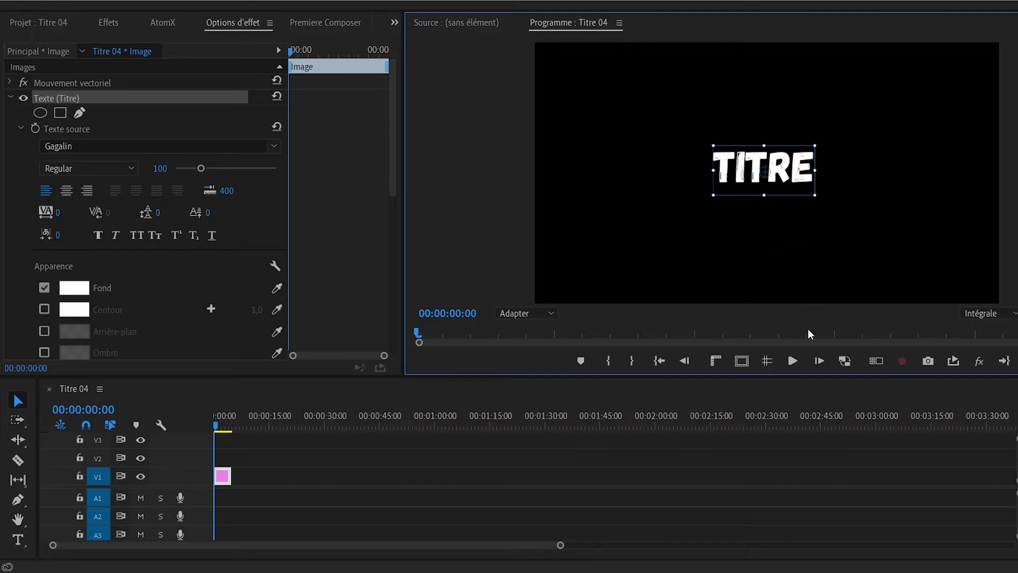
# - Place the safe margins control in the program monitor's button bar and accept the layout
pyautogui.click(742, 361)
pyautogui.click(742, 361)
pyautogui.click(1017, 360)
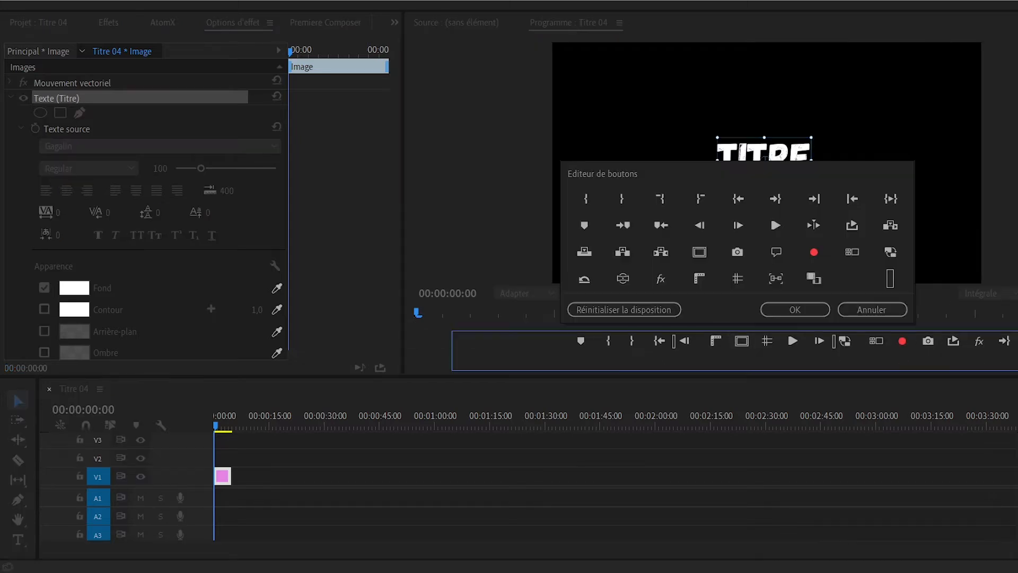
pyautogui.moveTo(698, 257); pyautogui.dragTo(745, 343)
pyautogui.click(796, 313)
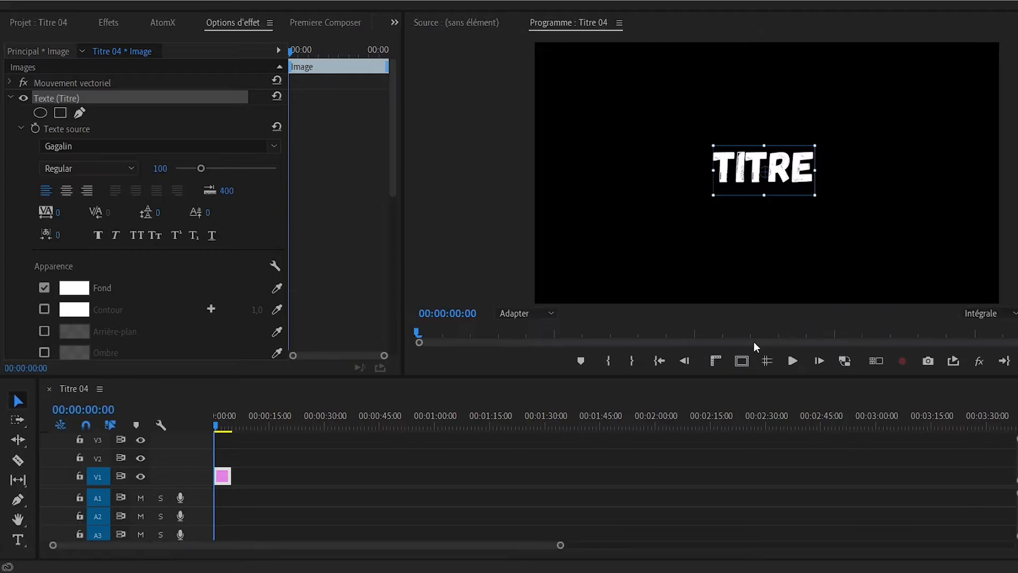
# - Display the safe margins over the frame and centre the title within them
pyautogui.click(742, 361)
pyautogui.click(742, 360)
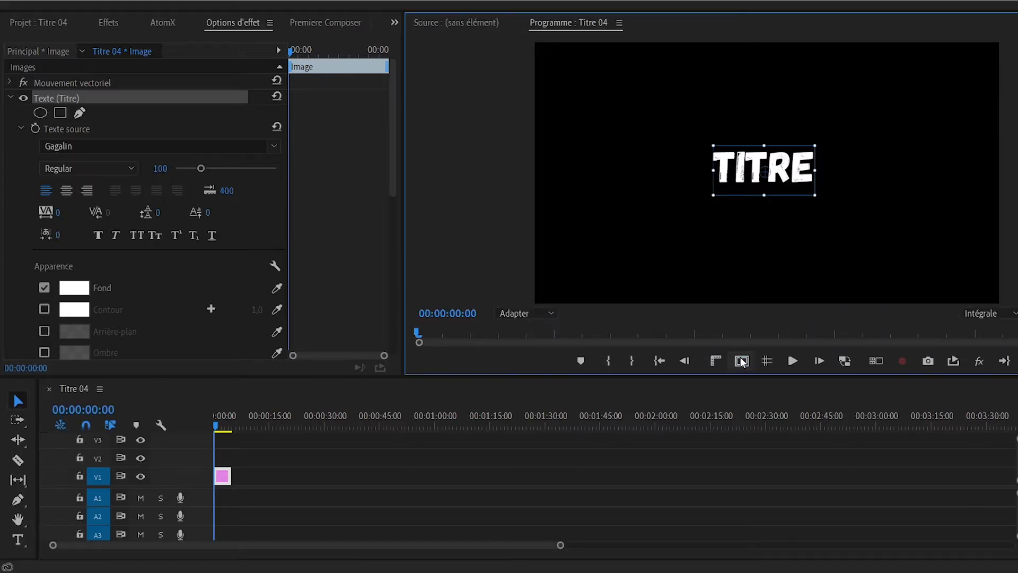
pyautogui.click(742, 360)
pyautogui.moveTo(801, 174); pyautogui.dragTo(801, 175)
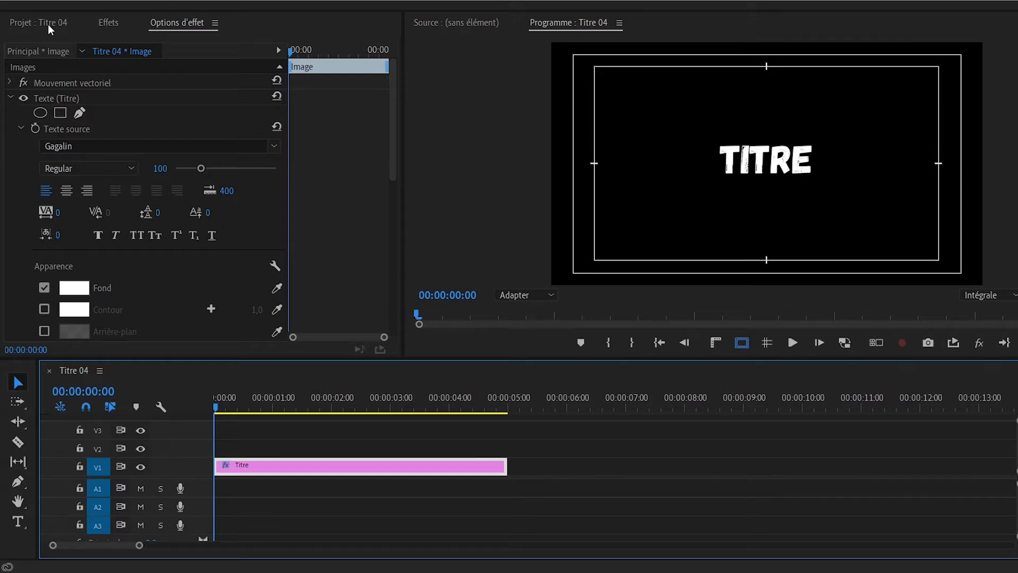
# - Find the 3D simple effect with "3d s" and apply it to the Titre clip on V1
pyautogui.click(107, 23)
pyautogui.click(78, 46)
pyautogui.write('3d s')
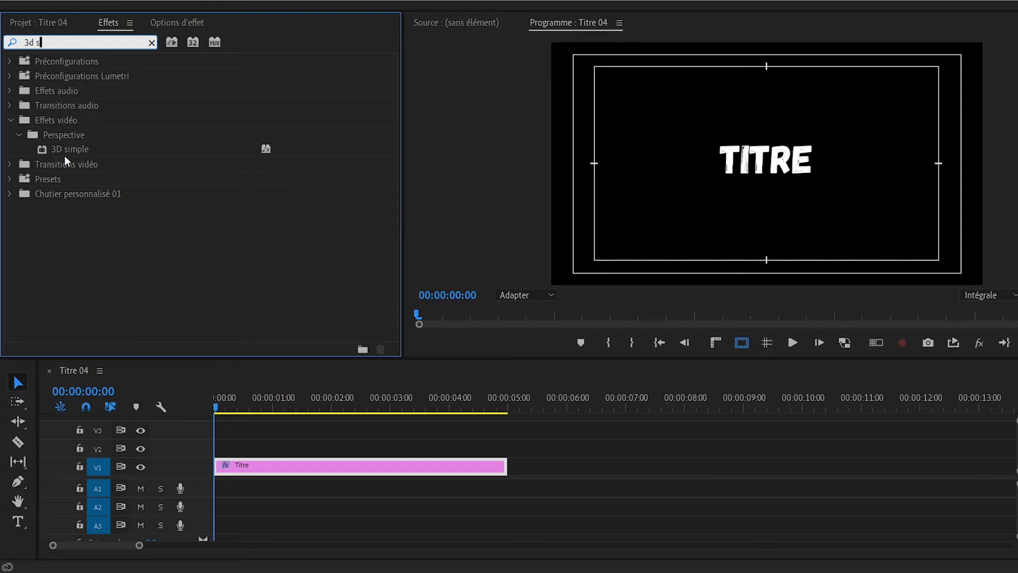
pyautogui.moveTo(66, 156); pyautogui.dragTo(302, 466)
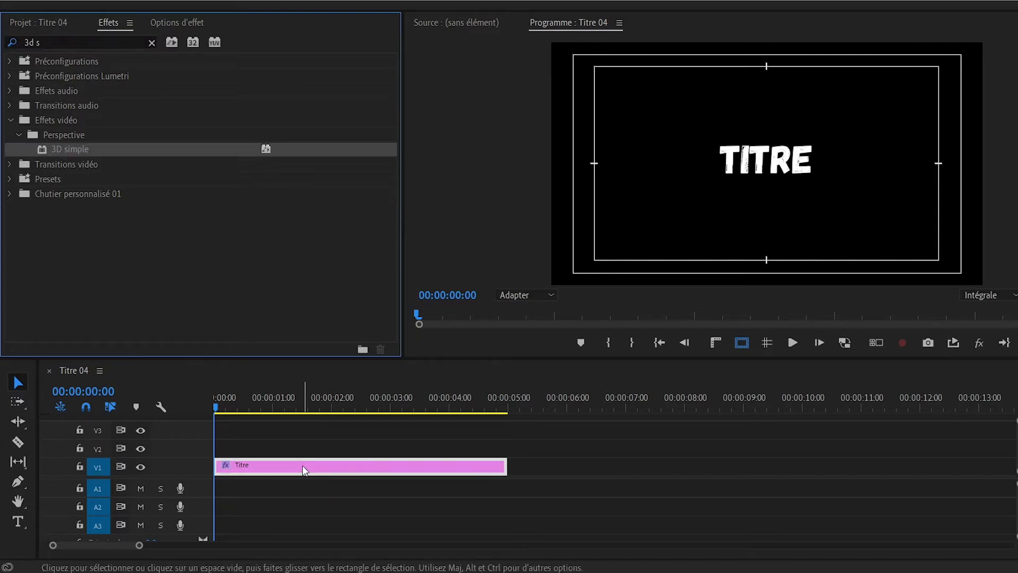
# - Turn on keyframing for the 3D simple effect's Rotation horizontale at 00:00:00:00, collapsing the Texte and Trajectoire properties
pyautogui.moveTo(248, 399); pyautogui.dragTo(139, 401)
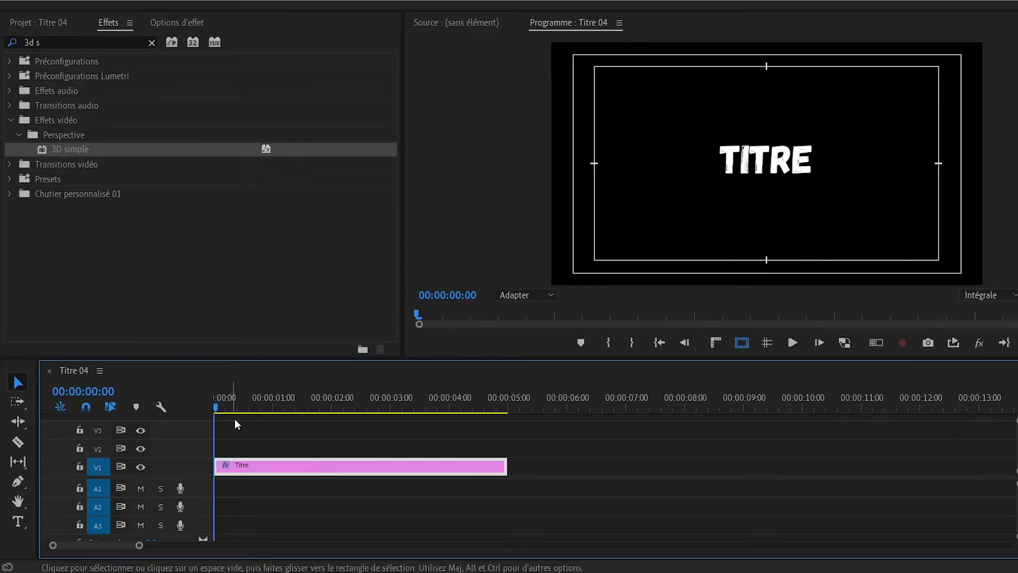
pyautogui.click(177, 22)
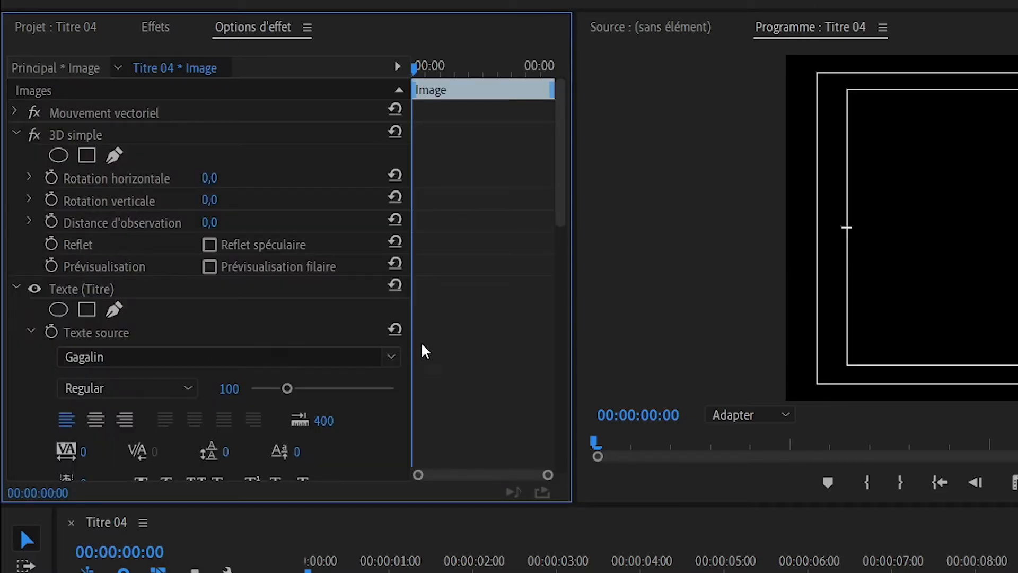
pyautogui.click(14, 287)
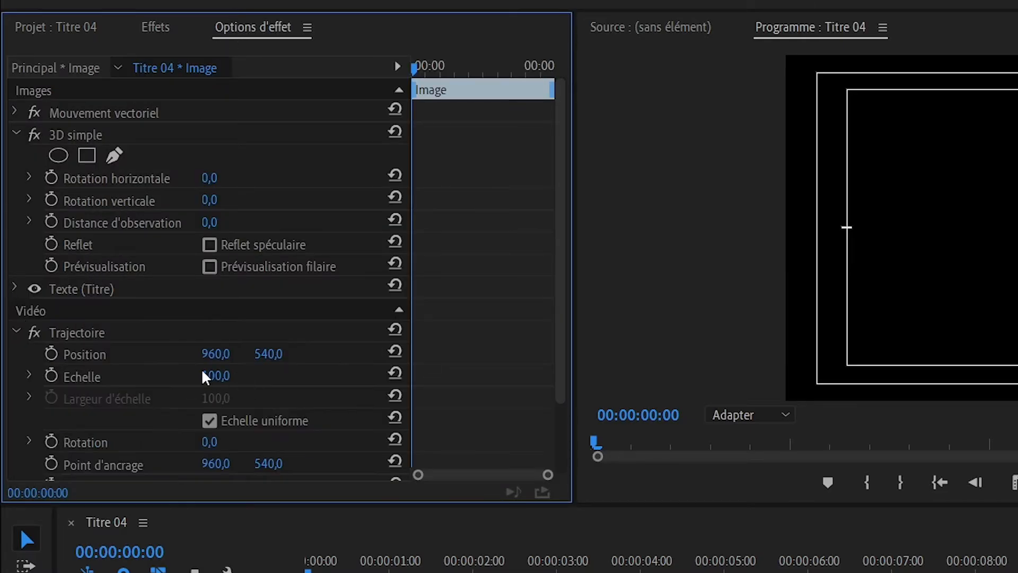
pyautogui.click(16, 331)
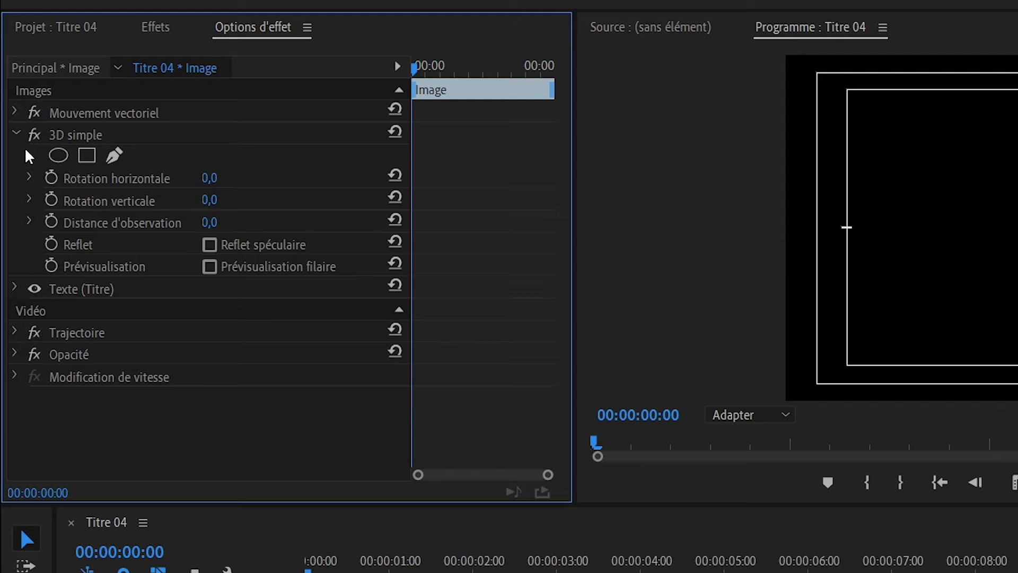
pyautogui.click(85, 183)
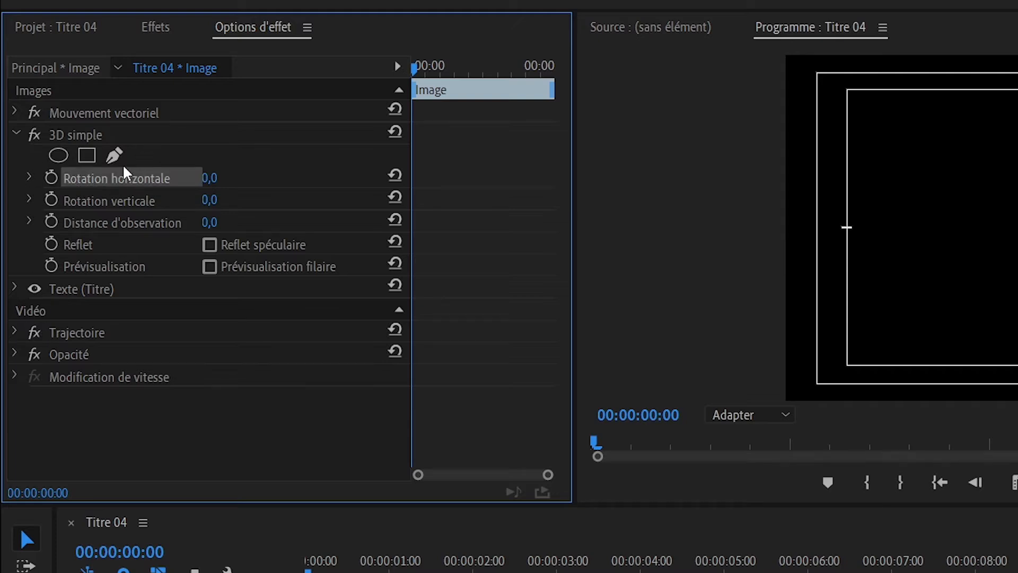
pyautogui.click(51, 178)
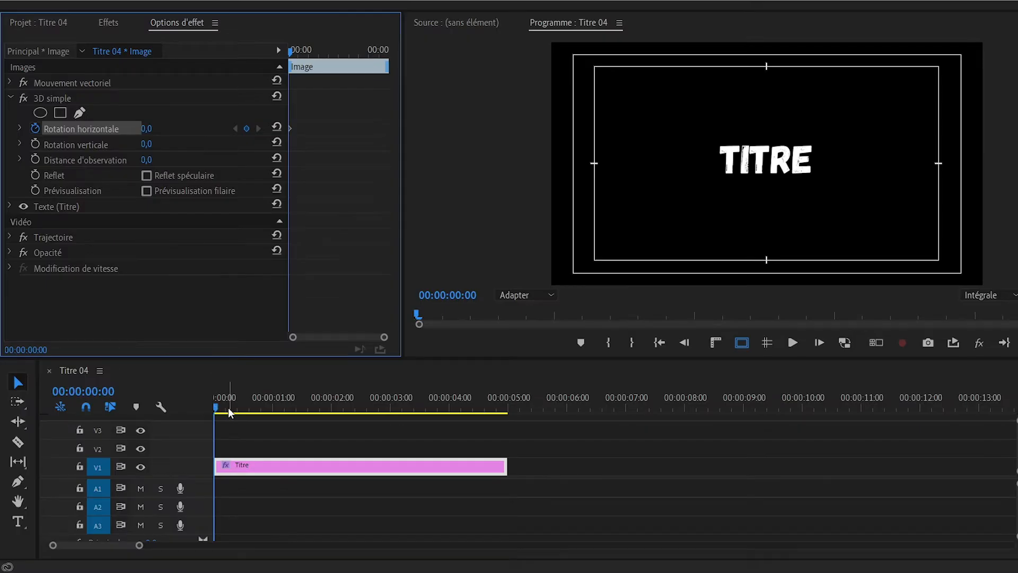
# - Add a second Rotation horizontale keyframe of 270° at 00:00:01:23
pyautogui.moveTo(227, 408); pyautogui.dragTo(328, 413)
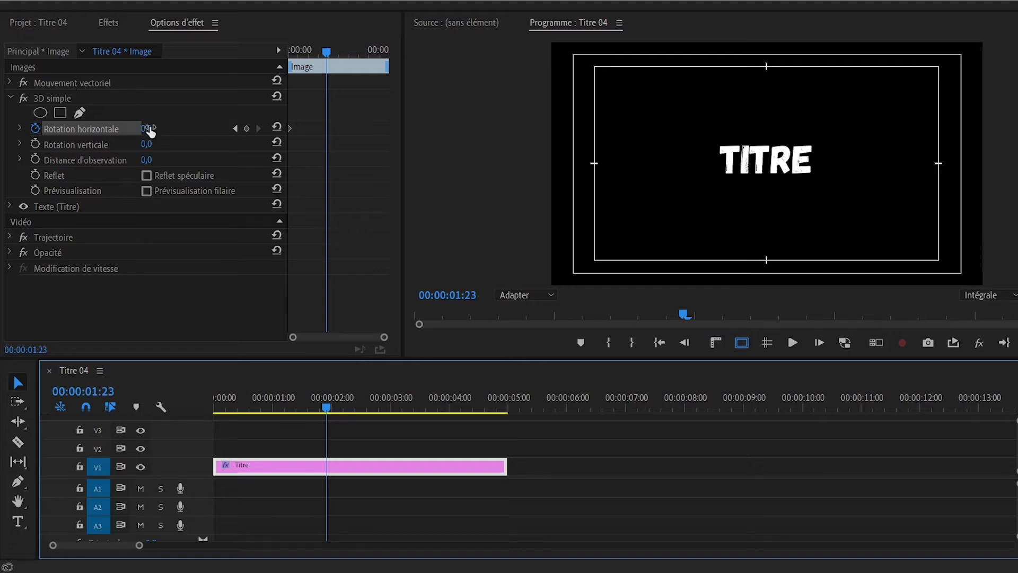
pyautogui.moveTo(150, 130); pyautogui.dragTo(256, 130)
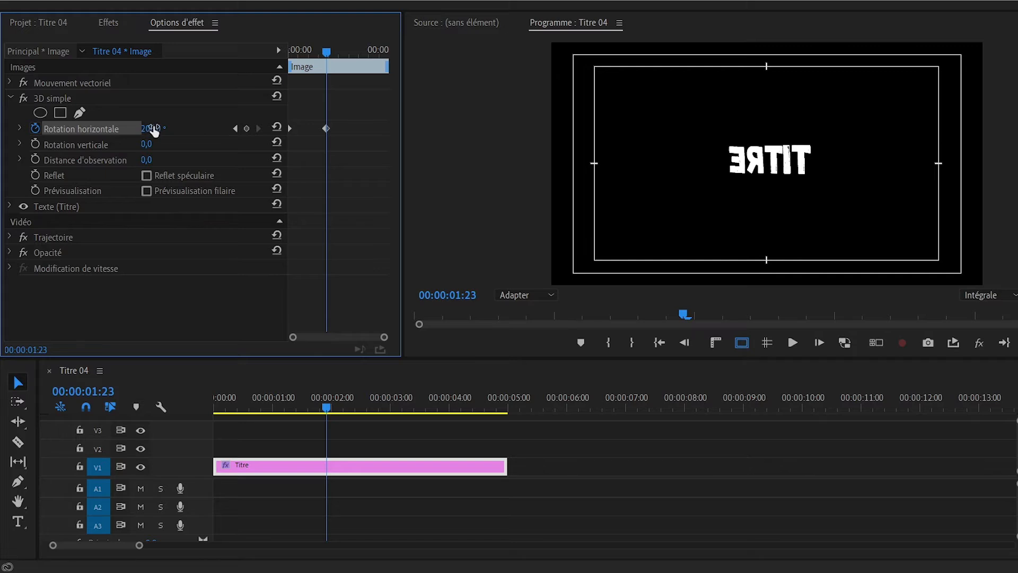
pyautogui.click(154, 129)
pyautogui.write('270')
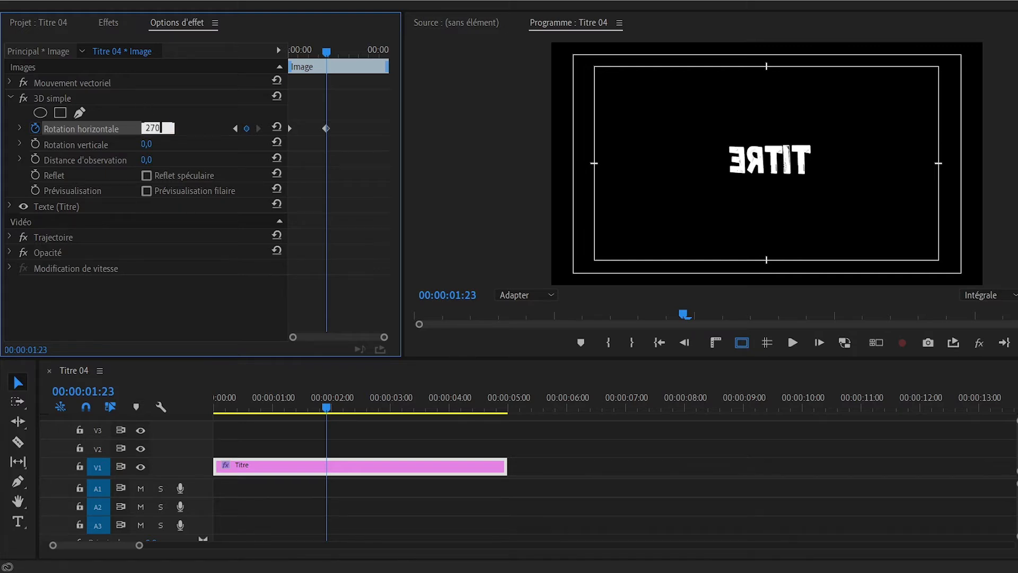
pyautogui.press('Return')
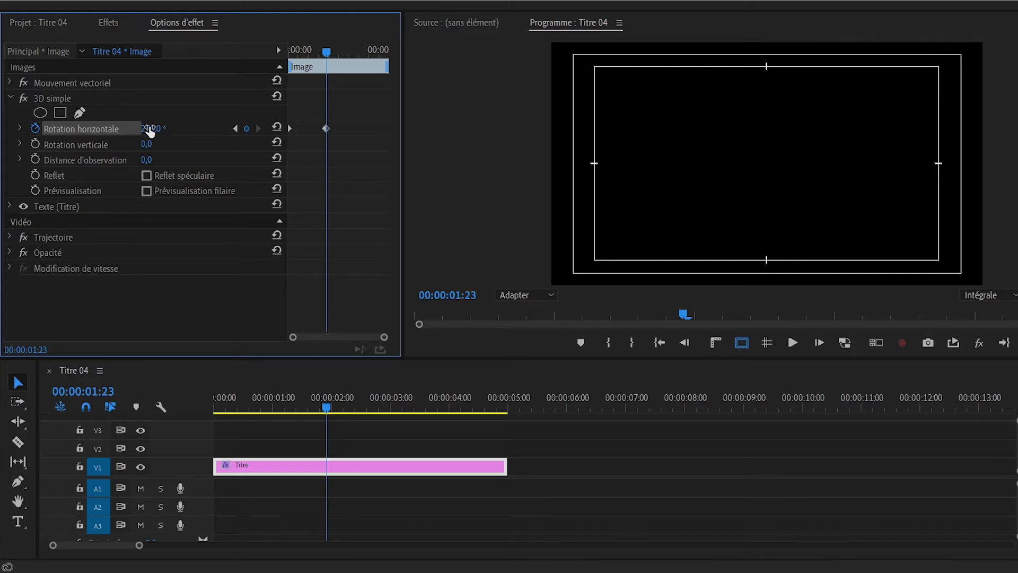
pyautogui.moveTo(150, 131)
pyautogui.mouseDown()
pyautogui.moveTo(196, 130)
pyautogui.moveTo(149, 130)
pyautogui.mouseUp()
# - Reshape the Titre clip's Rotation horizontale velocity curve to start slowly and accelerate into the second keyframe, and play it back
pyautogui.click(242, 406)
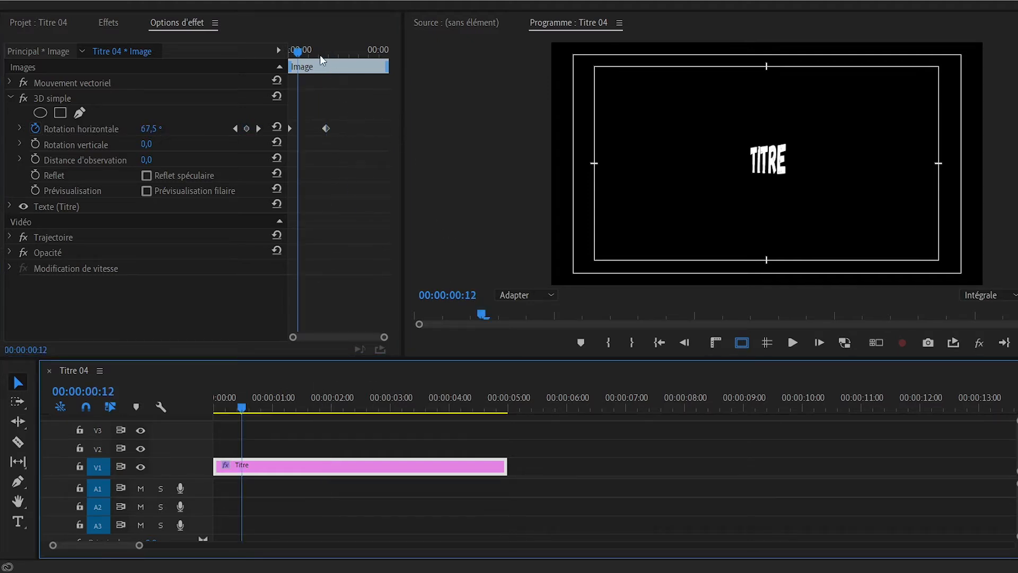
pyautogui.moveTo(320, 55); pyautogui.dragTo(293, 53)
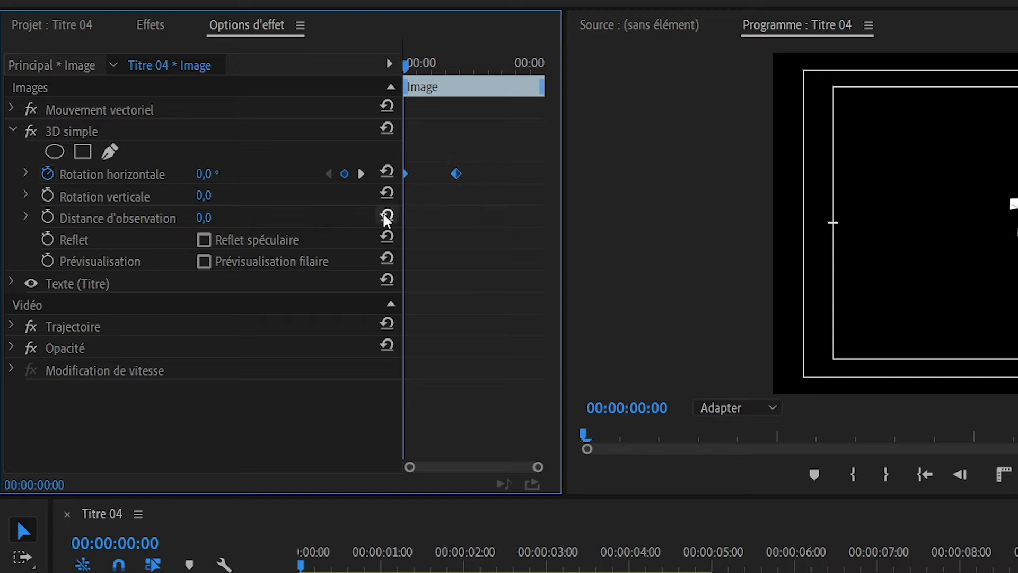
pyautogui.click(26, 173)
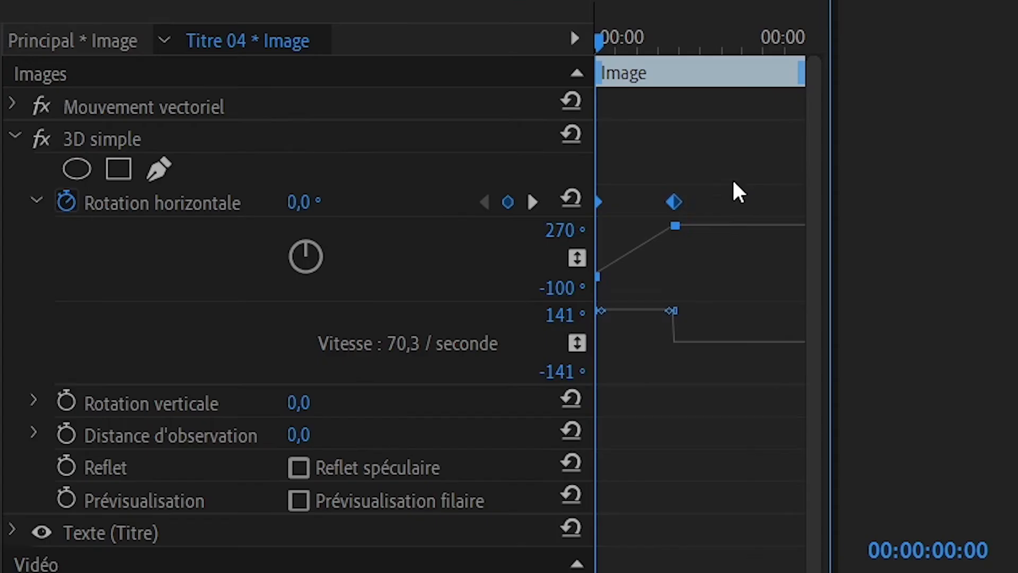
pyautogui.moveTo(723, 157); pyautogui.dragTo(652, 225)
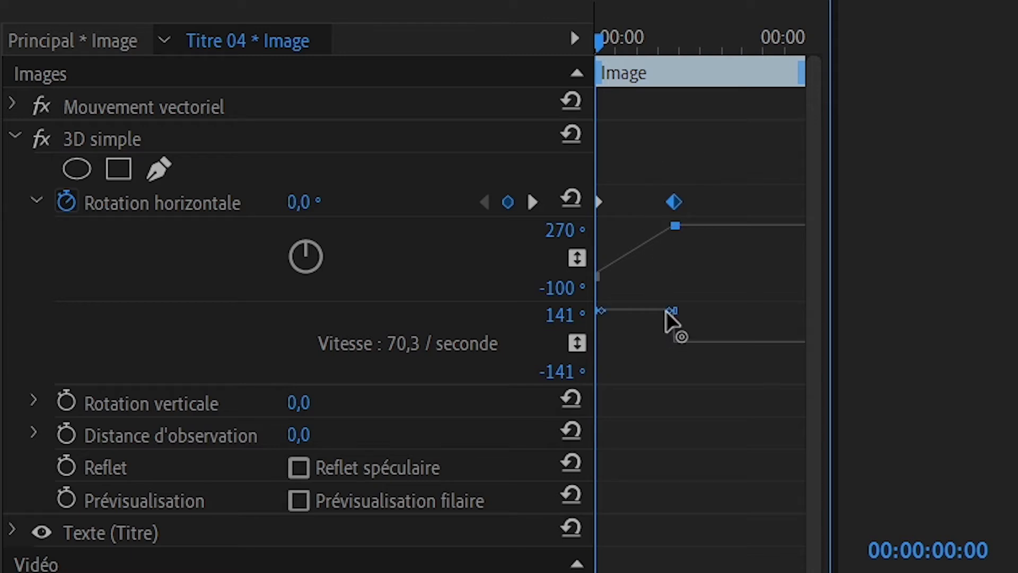
pyautogui.moveTo(666, 317); pyautogui.dragTo(701, 341)
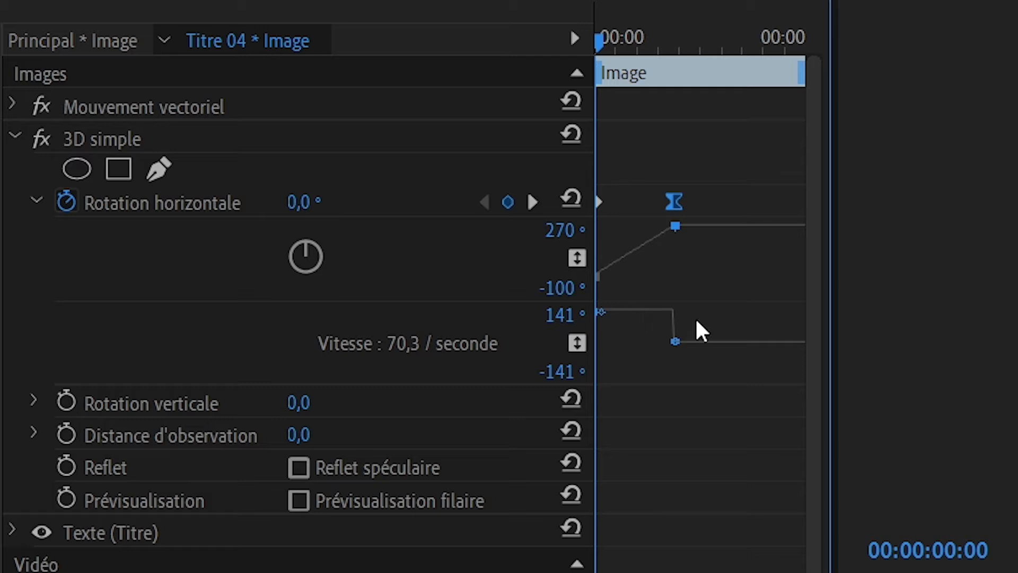
pyautogui.moveTo(603, 313); pyautogui.dragTo(672, 345)
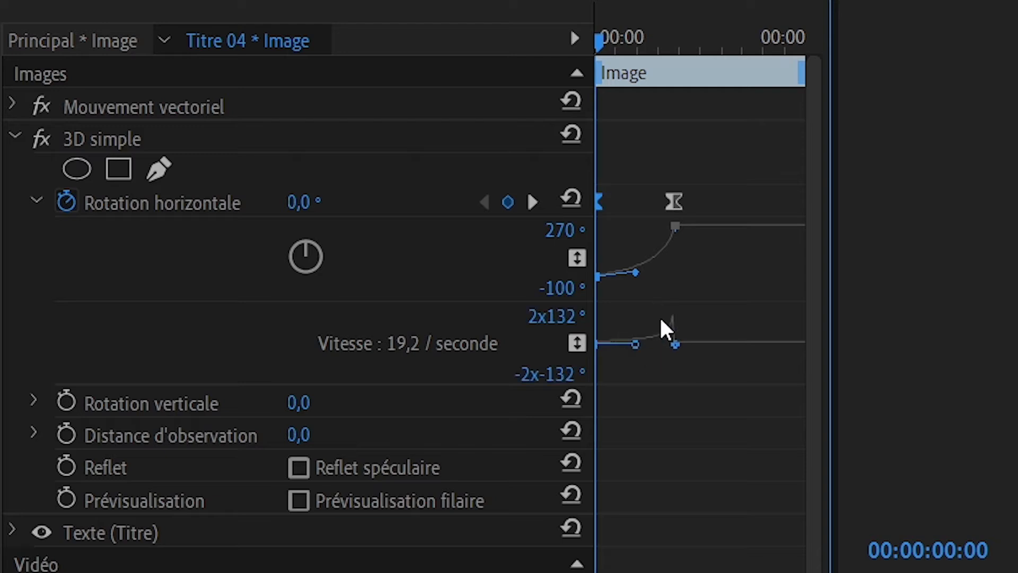
pyautogui.press('=')
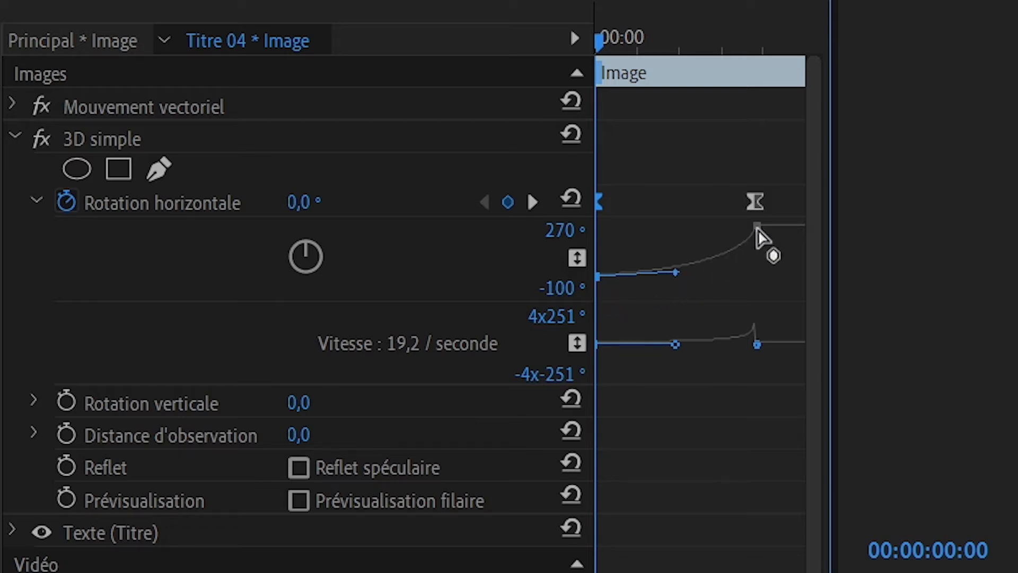
pyautogui.press('space')
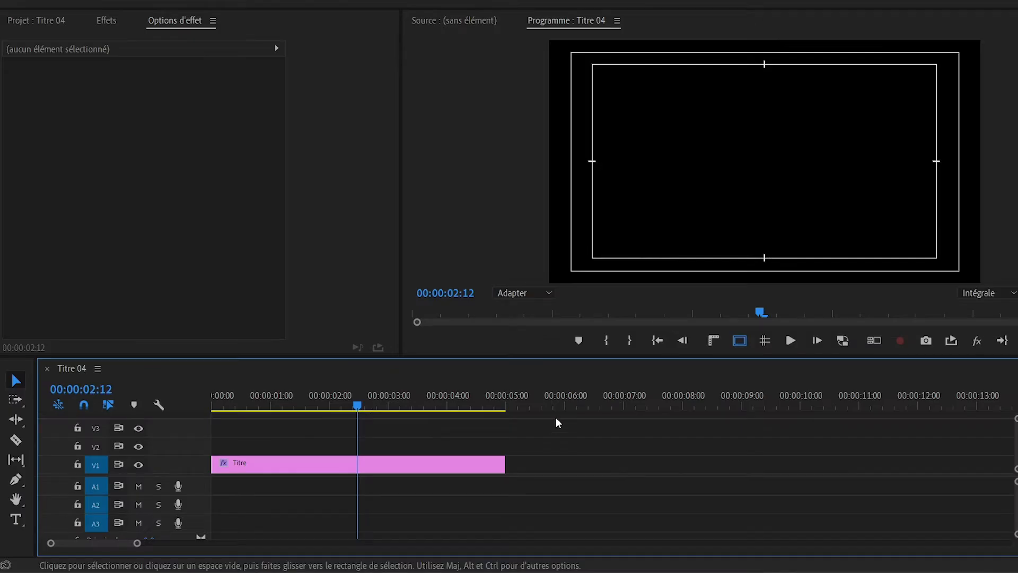
# - Create a "3D SIMPLE" text clip at 00:00:05:17 and move it to V2 directly above the Titre clip
pyautogui.click(547, 403)
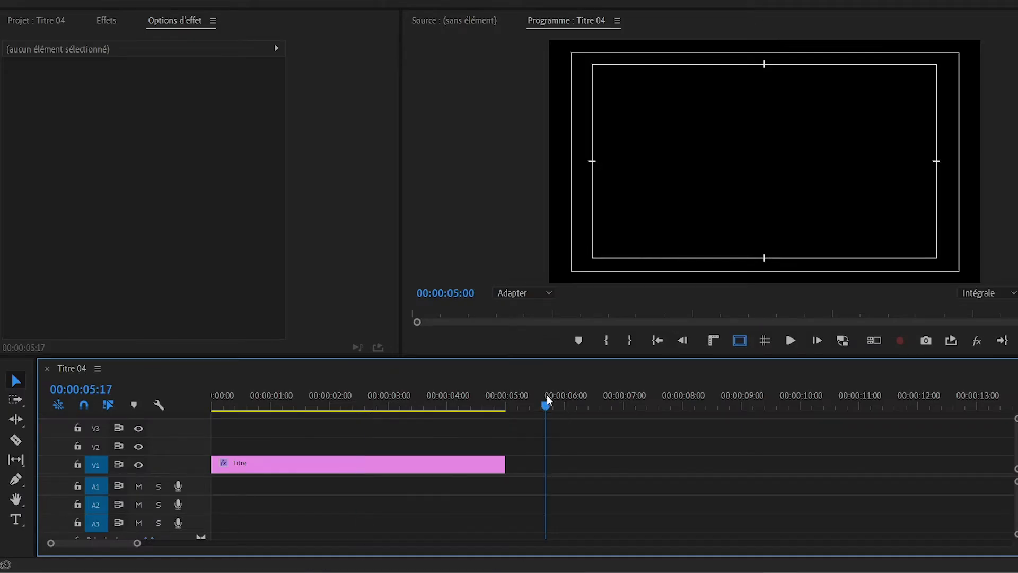
pyautogui.click(16, 519)
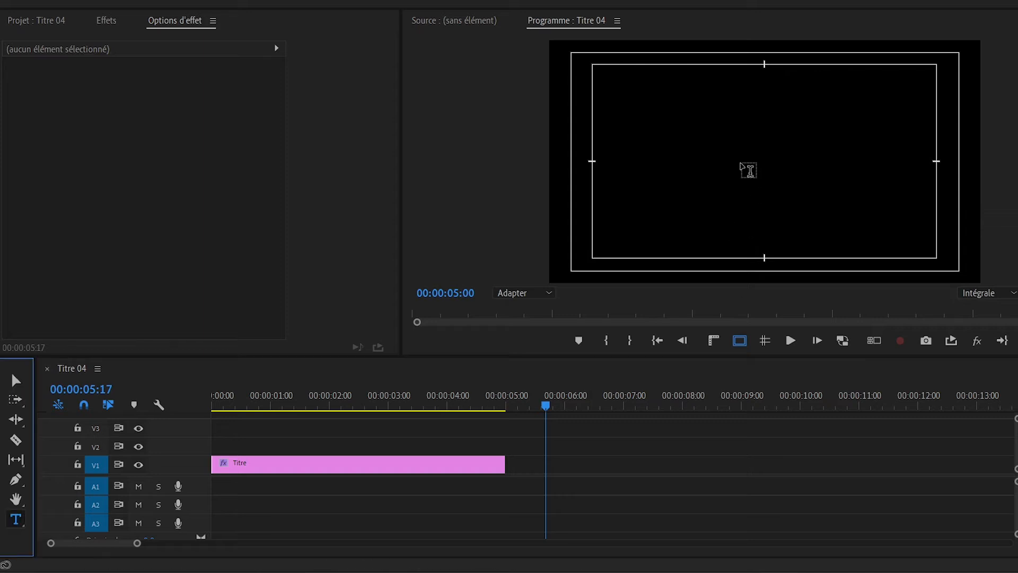
pyautogui.click(744, 166)
pyautogui.write('3D SIMPLE')
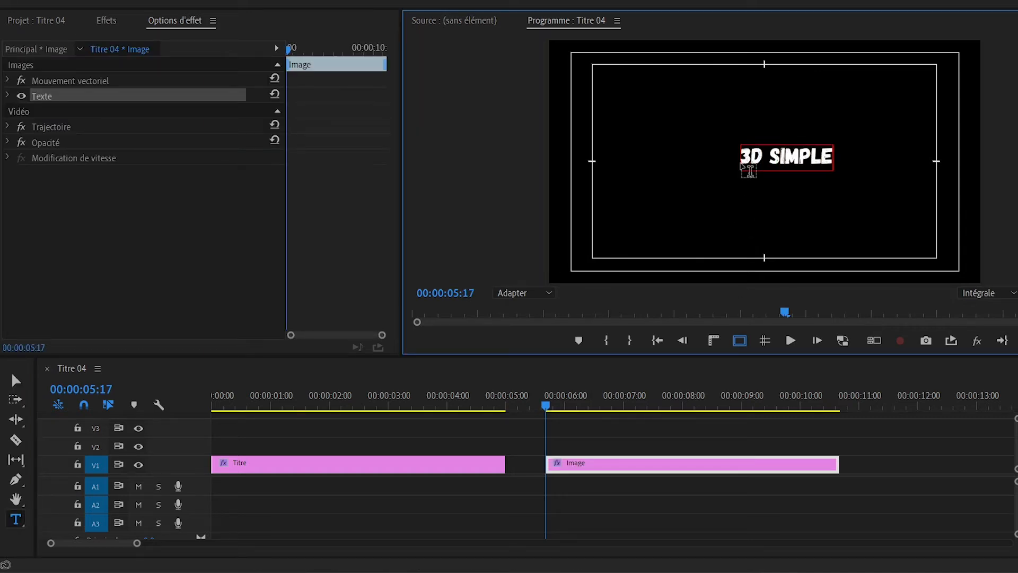
pyautogui.moveTo(648, 473); pyautogui.dragTo(284, 447)
# - Enlarge the "3D SIMPLE" text and centre it in the safe margins over the TITRE text at 00:00:00:13
pyautogui.click(242, 405)
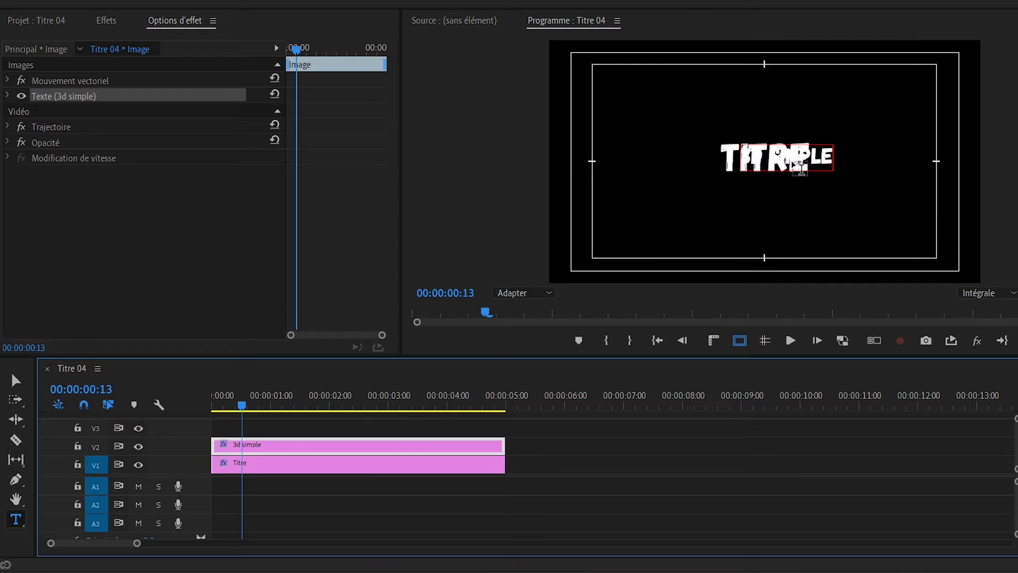
pyautogui.press('v')
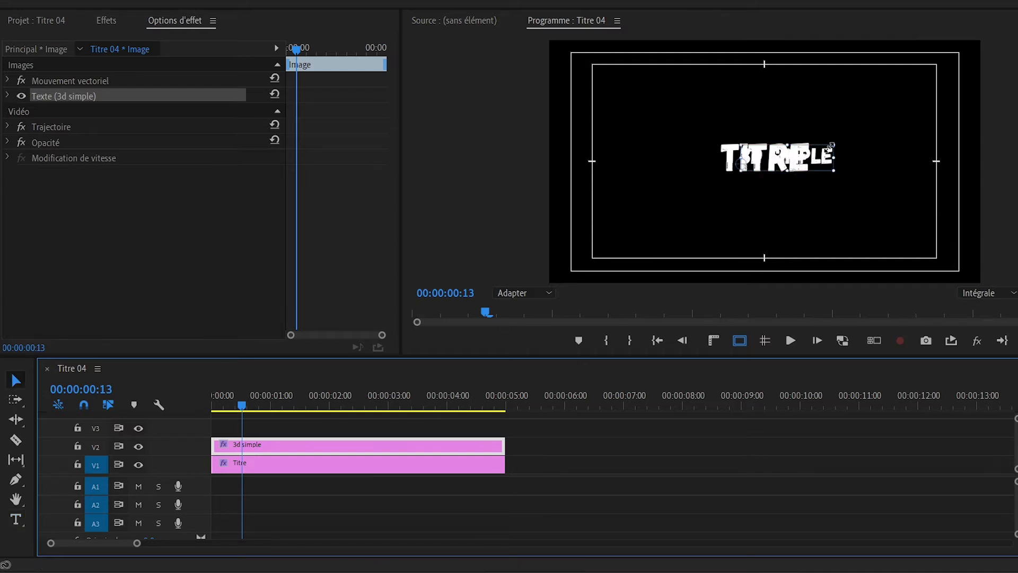
pyautogui.moveTo(832, 145); pyautogui.dragTo(889, 133)
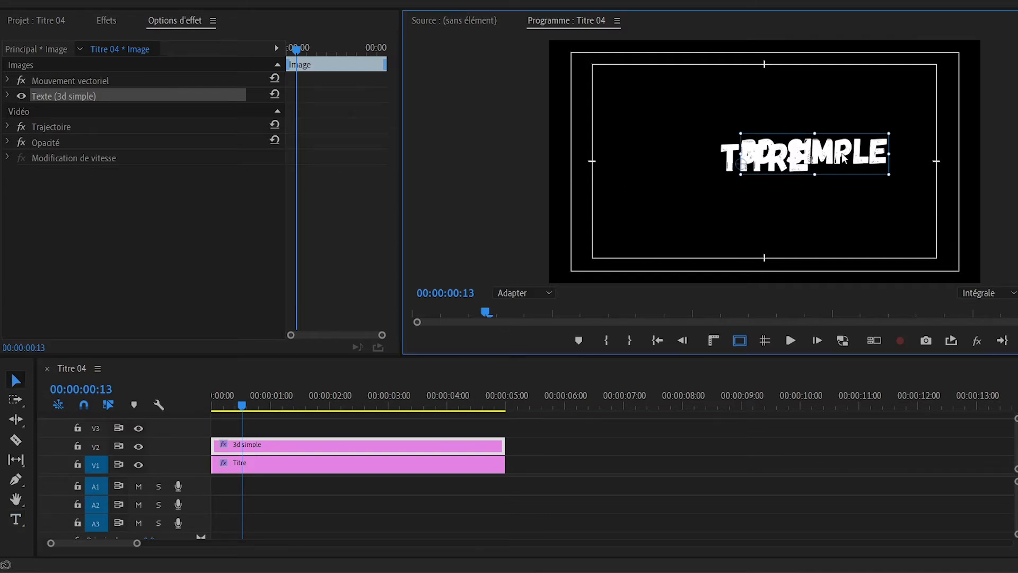
pyautogui.moveTo(842, 158); pyautogui.dragTo(801, 164)
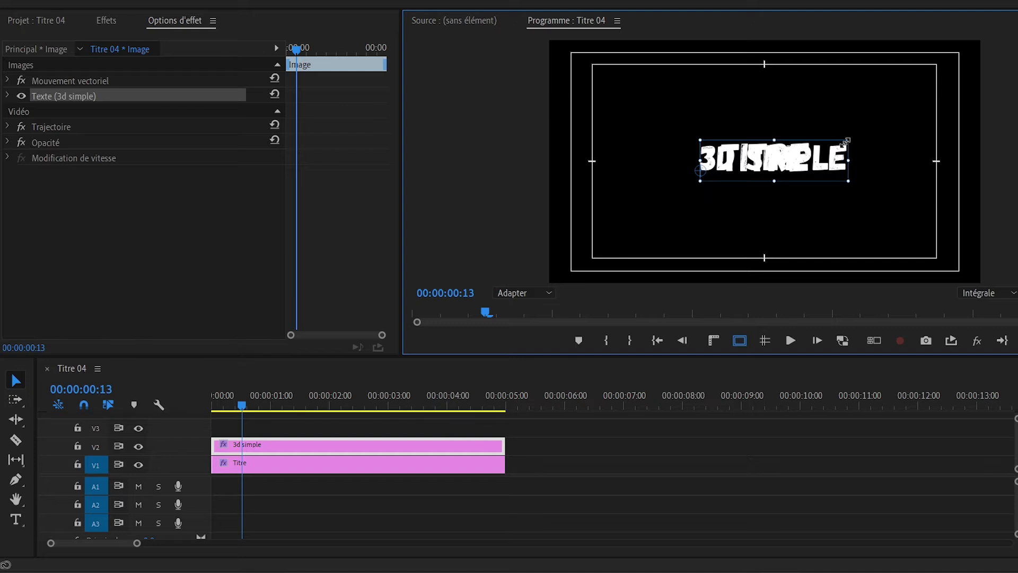
pyautogui.moveTo(849, 140); pyautogui.dragTo(808, 166)
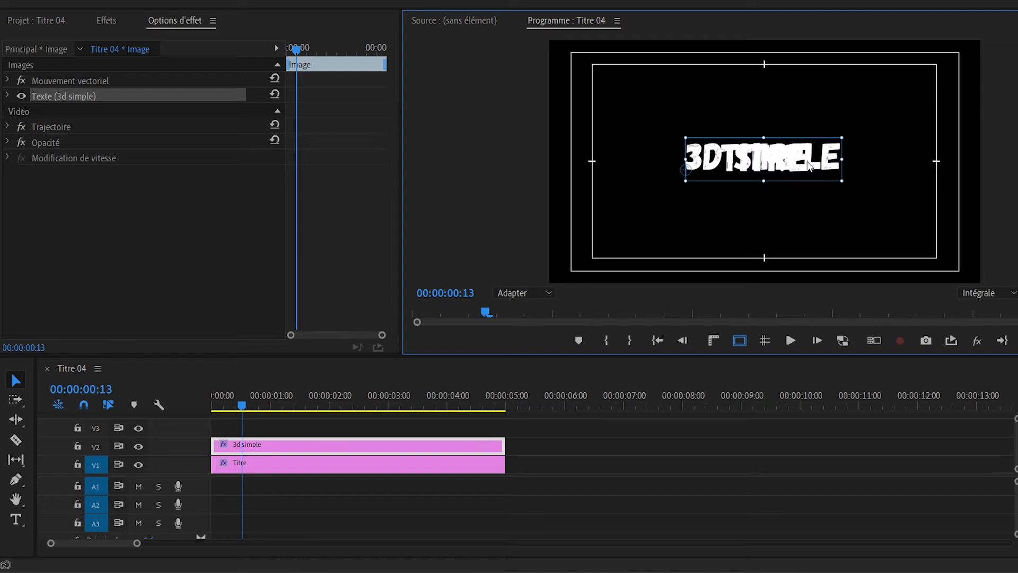
# - Move the 3d simple clip onto V1 directly after the Titre clip and scrub to 00:00:05:10
pyautogui.moveTo(257, 444); pyautogui.dragTo(551, 457)
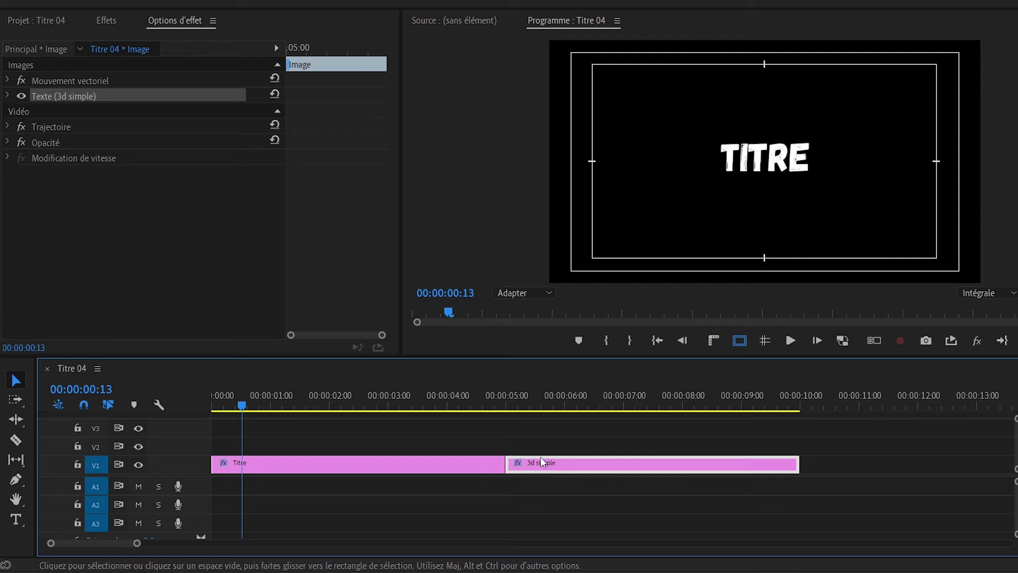
pyautogui.click(550, 397)
pyautogui.moveTo(552, 393); pyautogui.dragTo(531, 403)
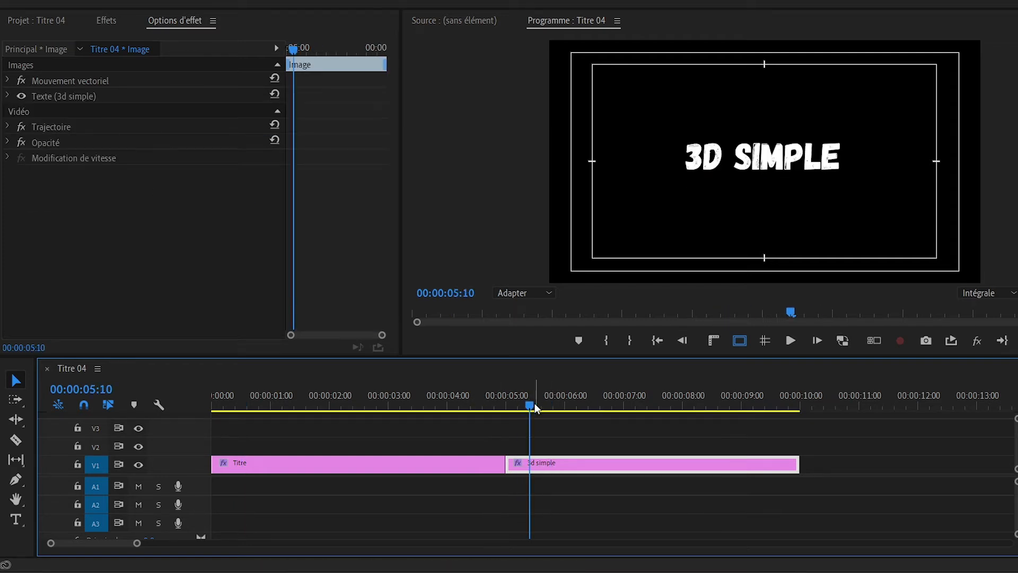
# - Go to the start of the 3d simple clip at 00:00:05:00 and apply the 3D simple effect to it
pyautogui.press('Down')
pyautogui.press('Up')
pyautogui.press('Up')
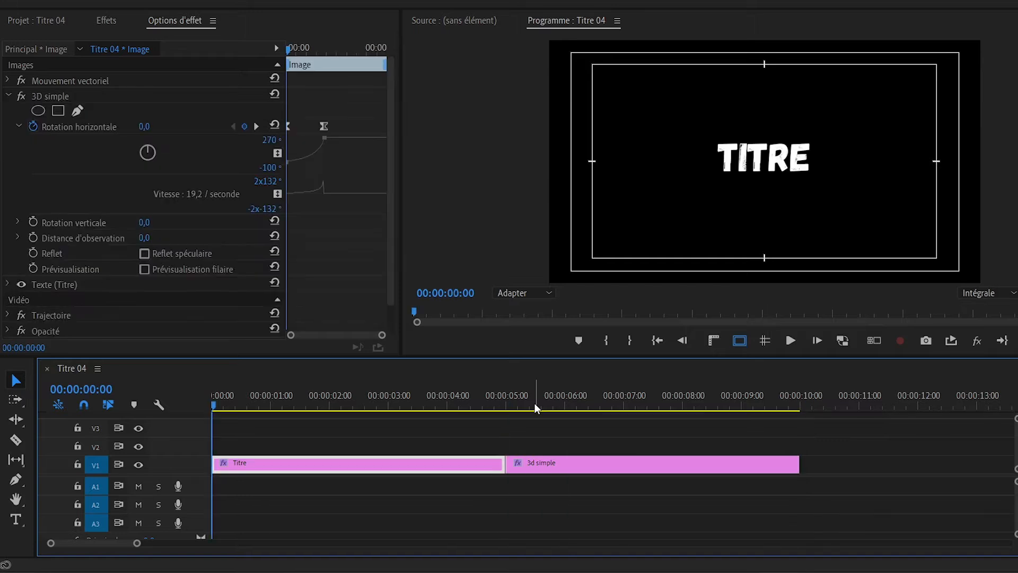
pyautogui.press('Down')
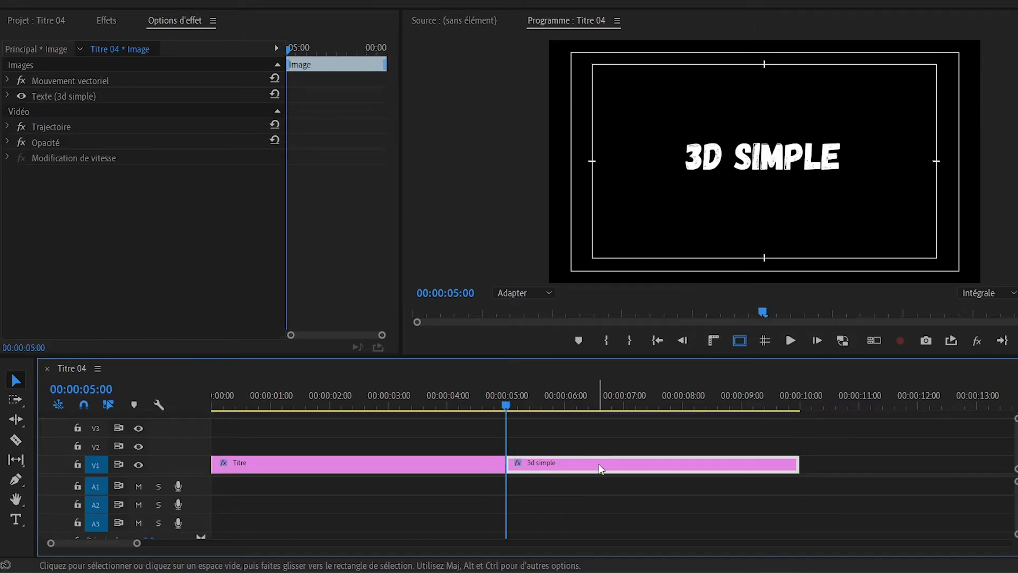
pyautogui.click(115, 20)
pyautogui.moveTo(67, 143); pyautogui.dragTo(540, 461)
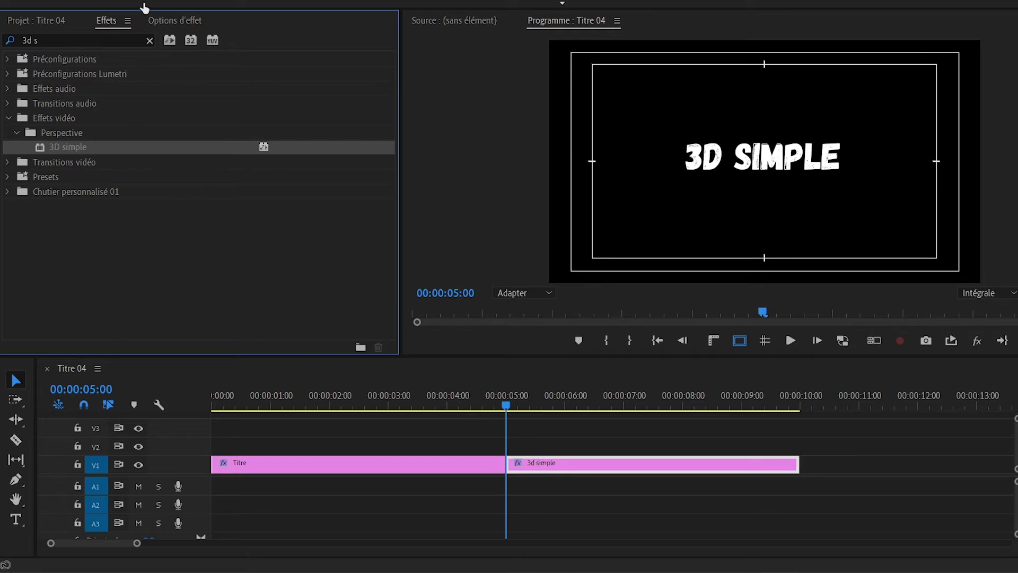
# - Set the 3d simple clip's Rotation horizontale to -90° and turn on its keyframing at 00:00:05:00
pyautogui.click(163, 20)
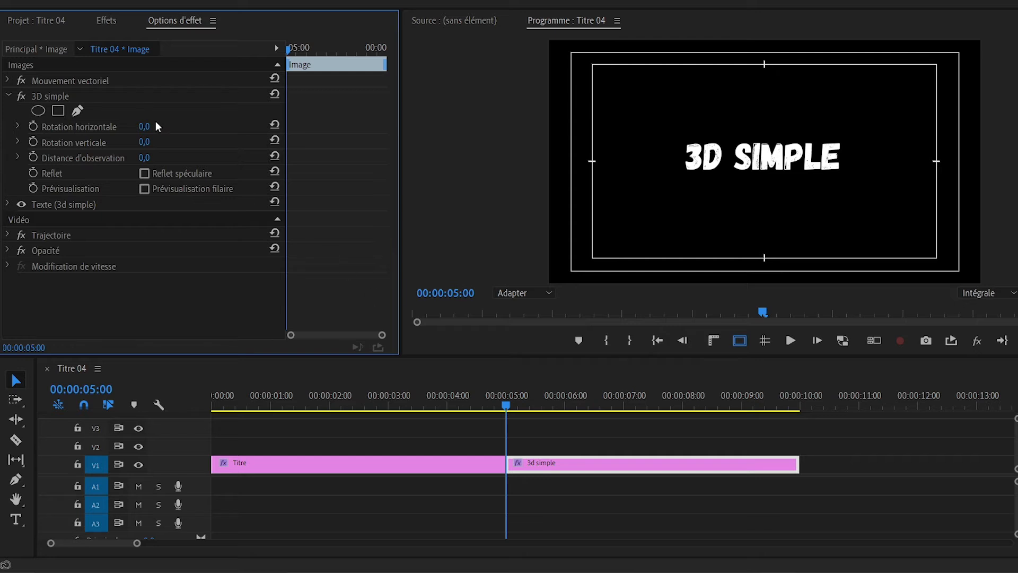
pyautogui.moveTo(144, 127); pyautogui.dragTo(95, 127)
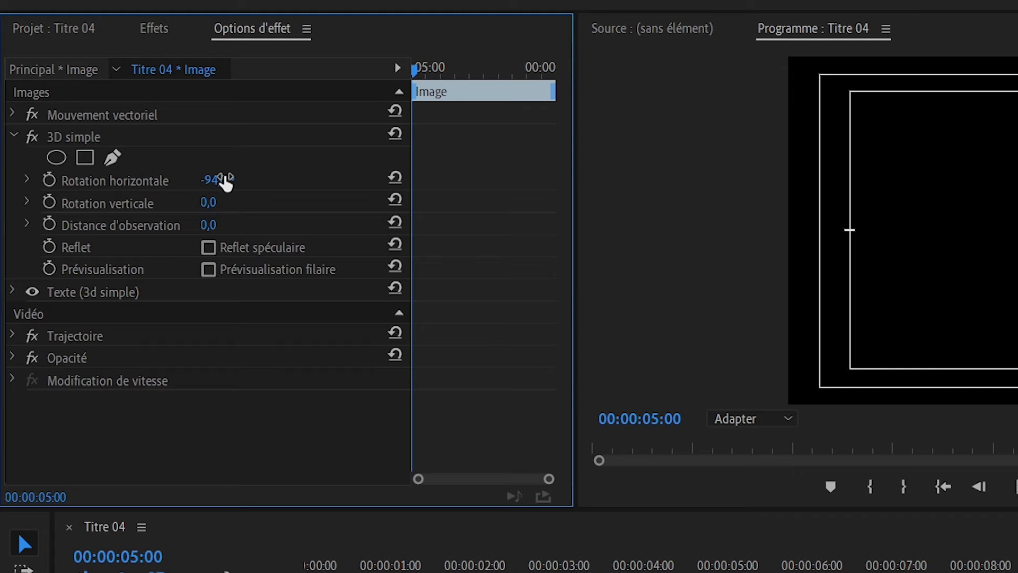
pyautogui.click(225, 180)
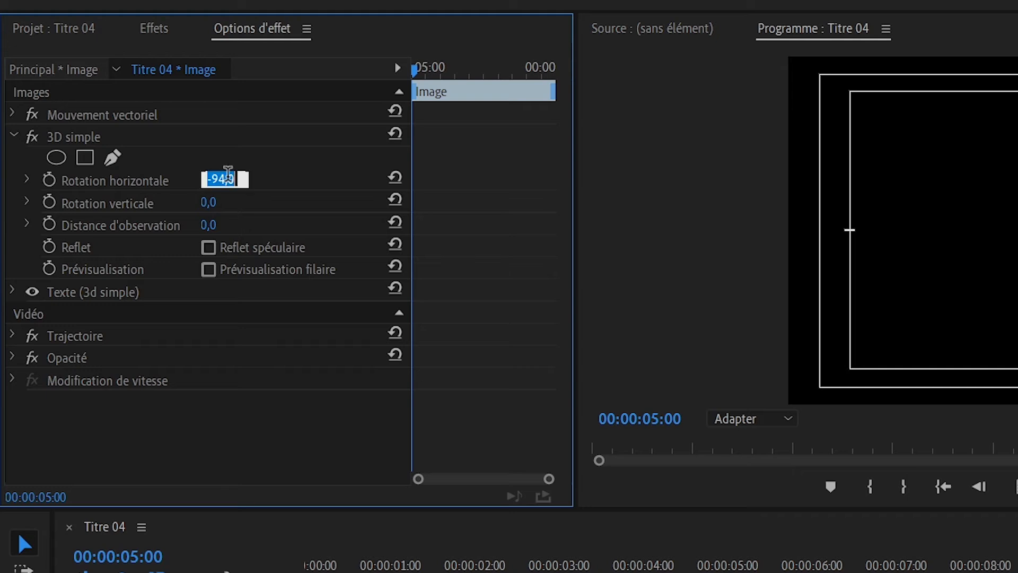
pyautogui.write('-90')
pyautogui.press('Return')
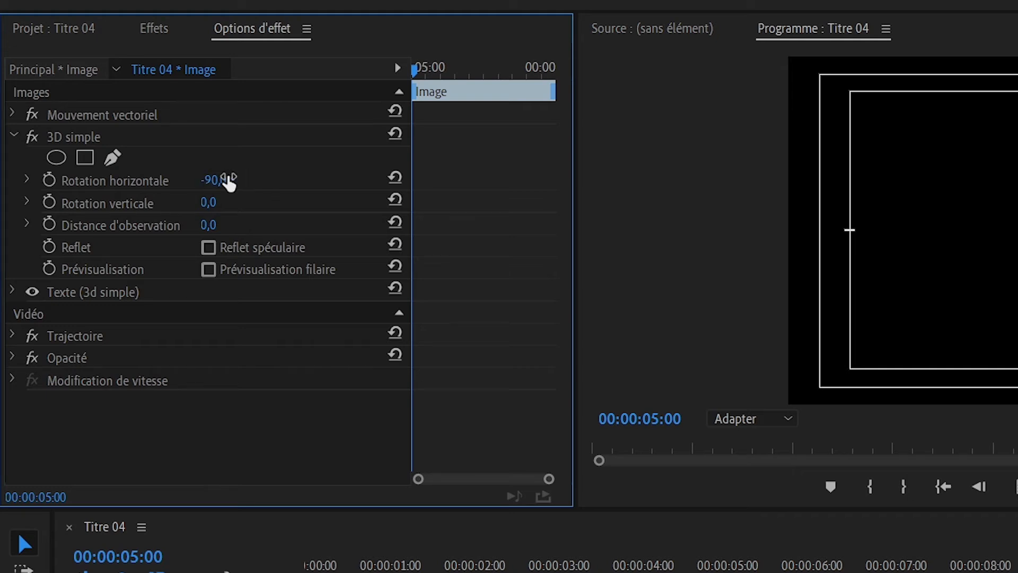
pyautogui.click(49, 180)
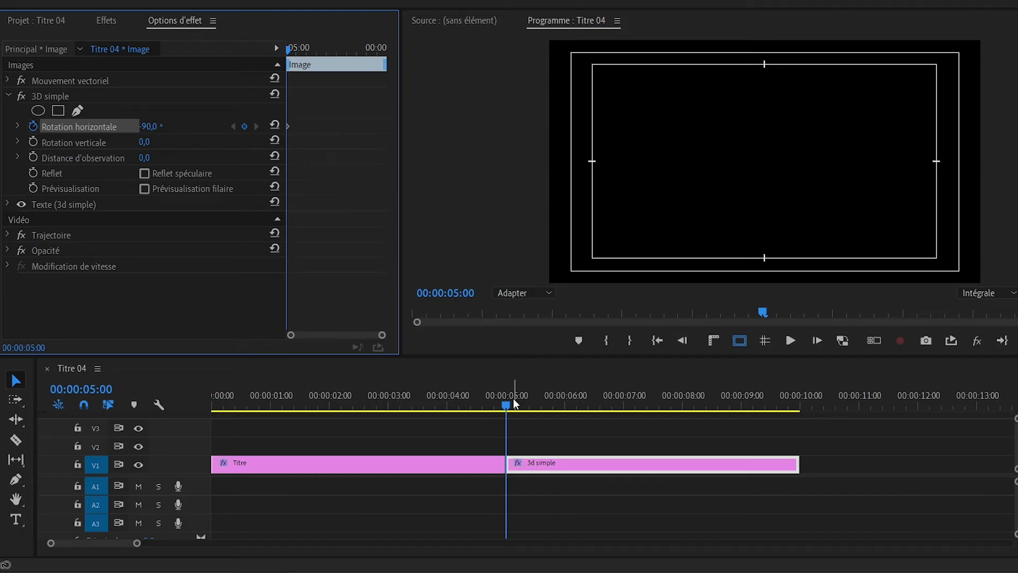
# - Add a second Rotation horizontale keyframe of 0° to the 3d simple clip at 00:00:06:23
pyautogui.click(737, 571)
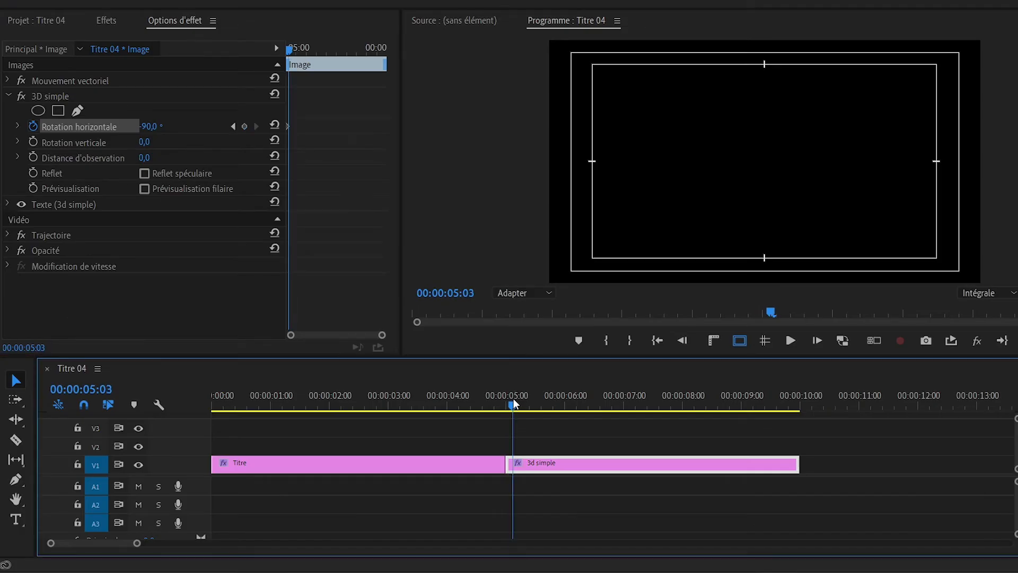
pyautogui.moveTo(513, 399); pyautogui.dragTo(619, 401)
pyautogui.click(152, 127)
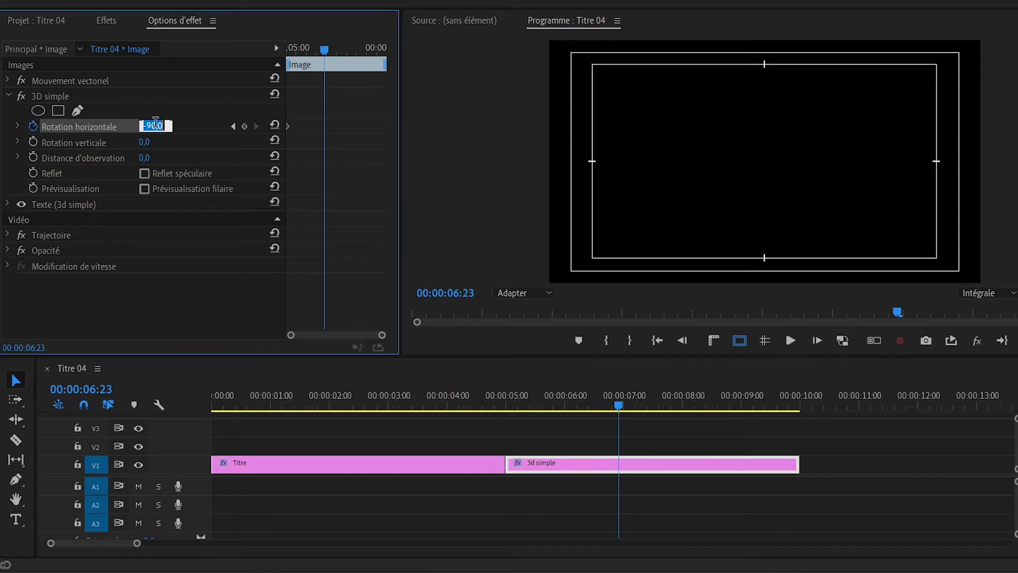
pyautogui.write('0')
pyautogui.press('Return')
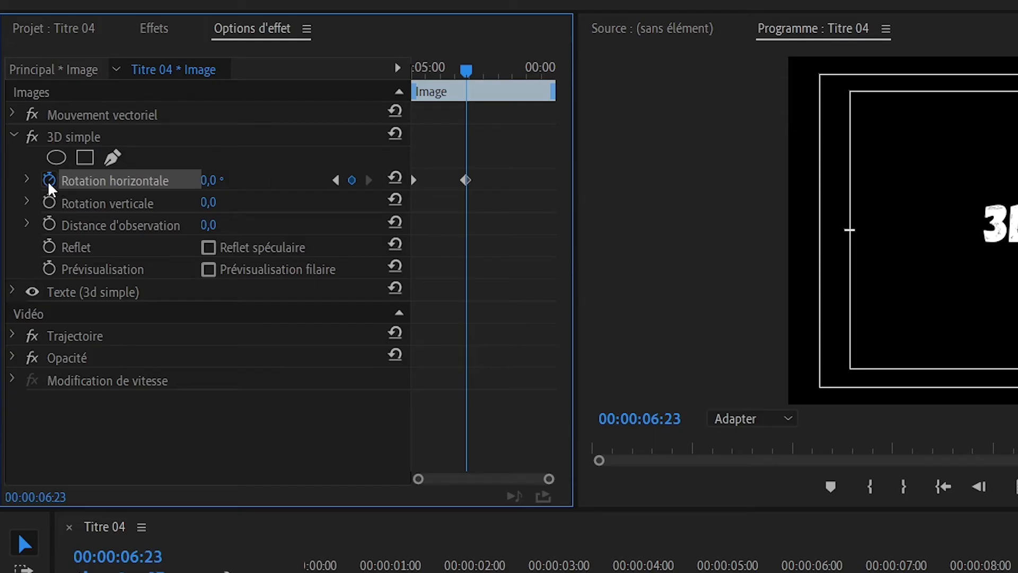
# - Reshape the 3d simple clip's Rotation horizontale velocity curve to start fast and slow into the second keyframe, and scrub back to 00:00:00:10
pyautogui.click(17, 127)
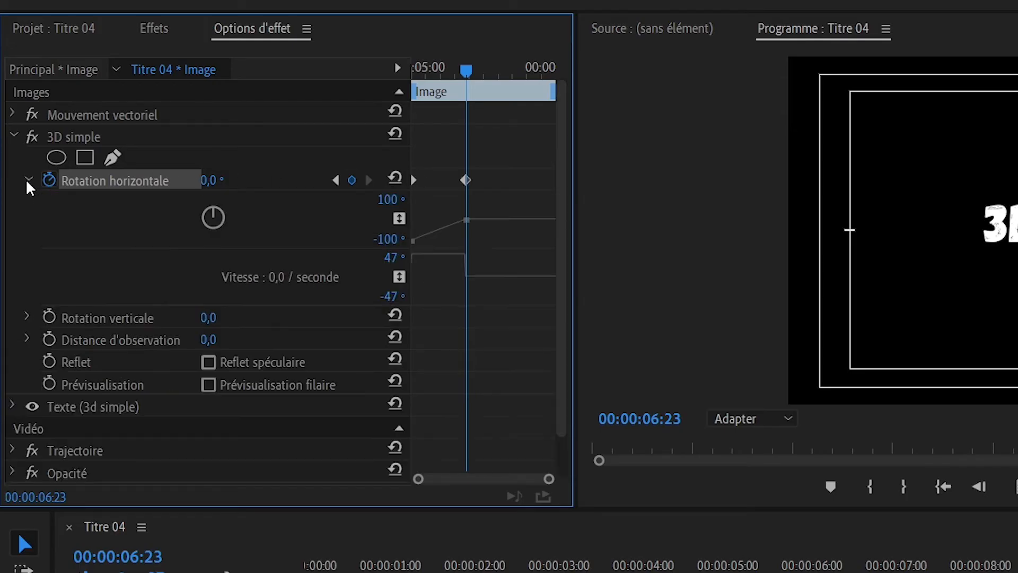
pyautogui.click(414, 181)
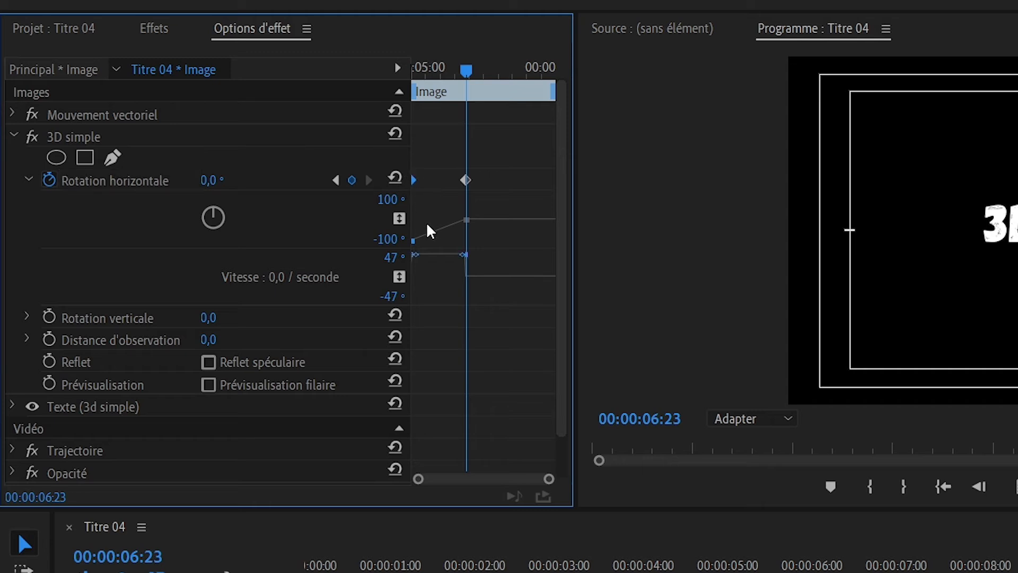
pyautogui.click(465, 180)
pyautogui.moveTo(463, 255); pyautogui.dragTo(422, 275)
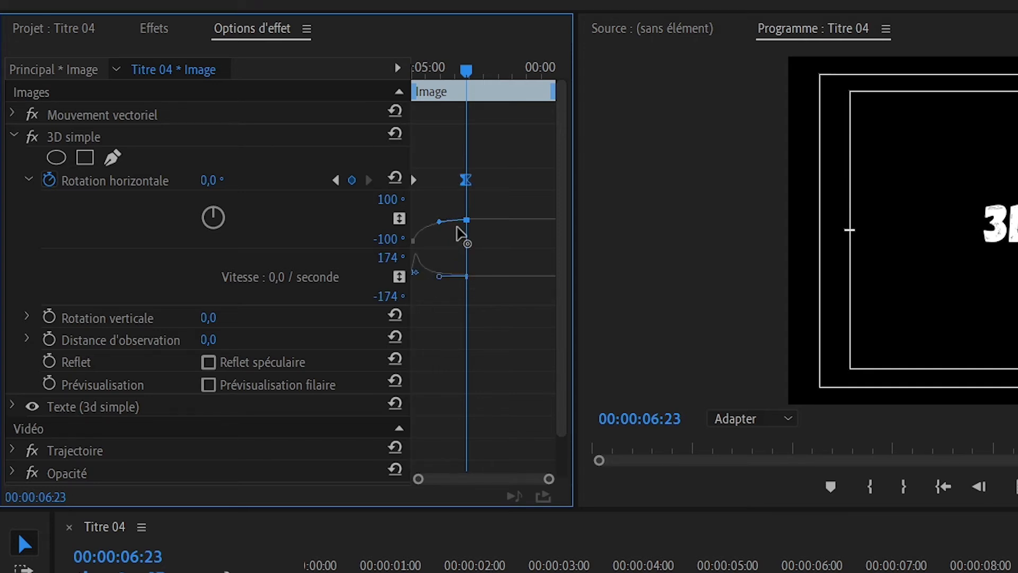
pyautogui.click(413, 182)
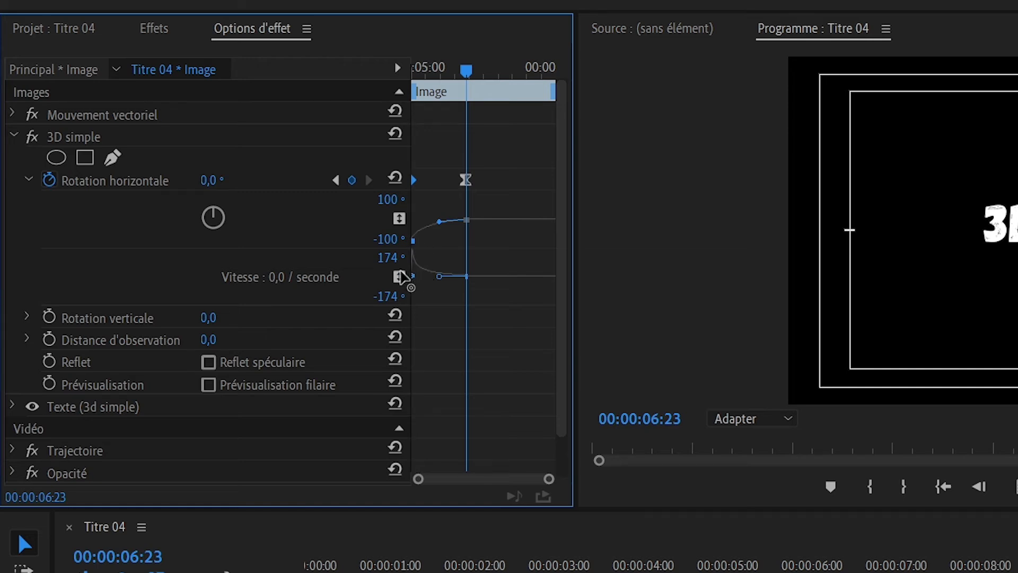
pyautogui.moveTo(423, 274); pyautogui.dragTo(439, 236)
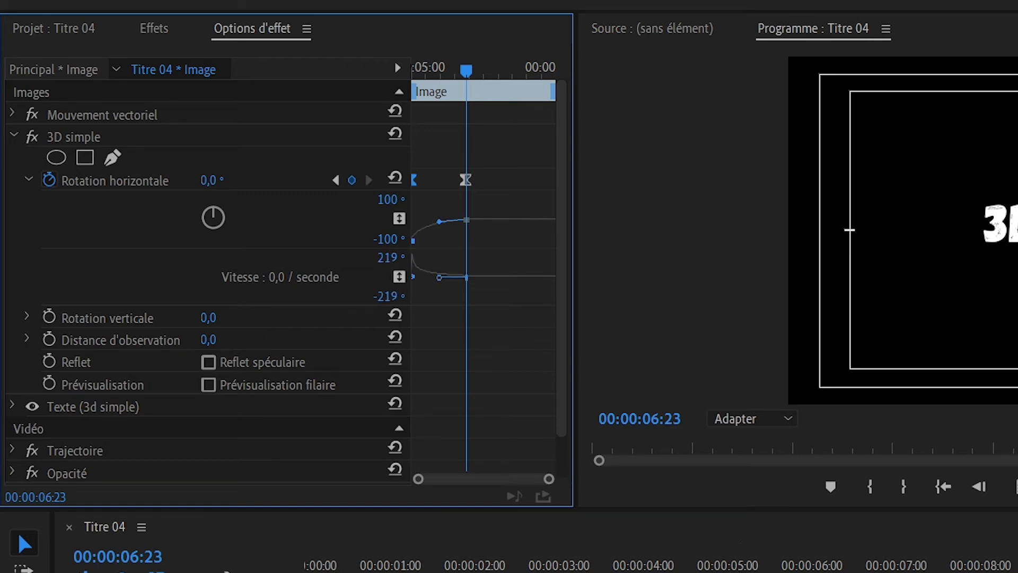
pyautogui.moveTo(525, 401); pyautogui.dragTo(235, 402)
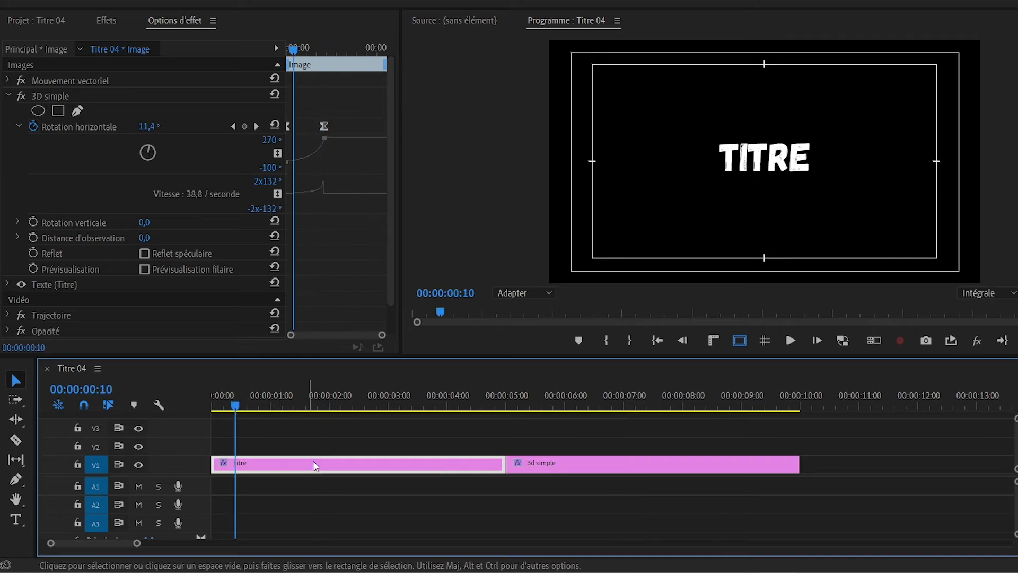
# - Shorten the Titre clip to end at its last rotation keyframe, 00:00:01:23, and move the 3d simple clip directly against it
pyautogui.click(321, 445)
pyautogui.click(332, 462)
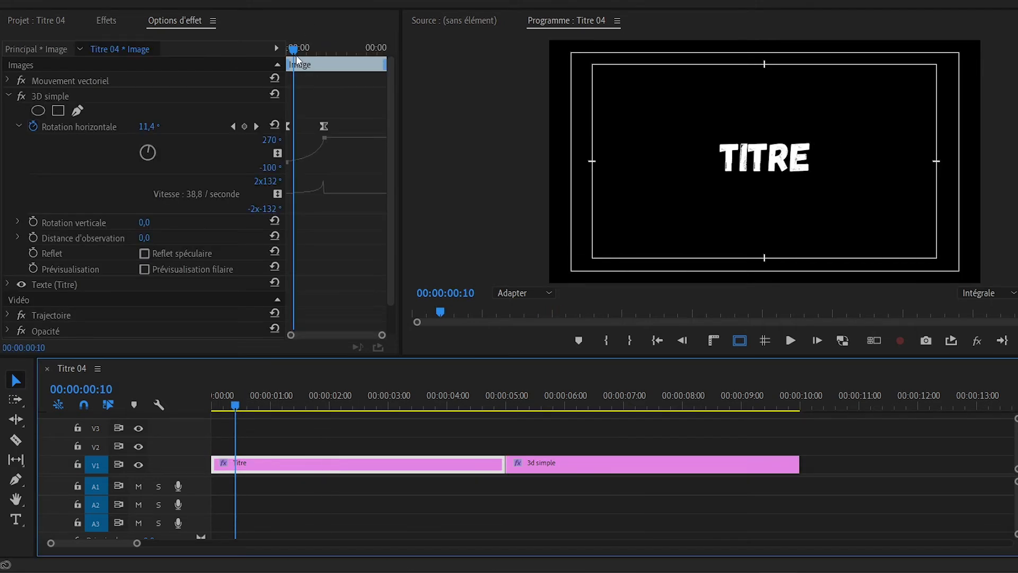
pyautogui.moveTo(296, 50); pyautogui.dragTo(317, 58)
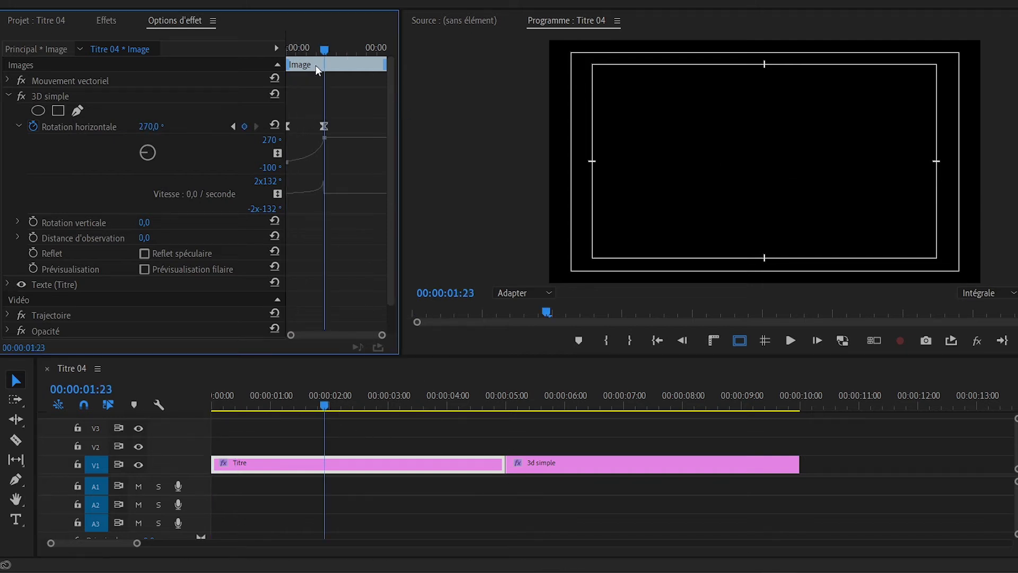
pyautogui.moveTo(325, 49)
pyautogui.mouseDown()
pyautogui.moveTo(340, 48)
pyautogui.moveTo(326, 50)
pyautogui.moveTo(338, 55)
pyautogui.moveTo(329, 65)
pyautogui.mouseUp()
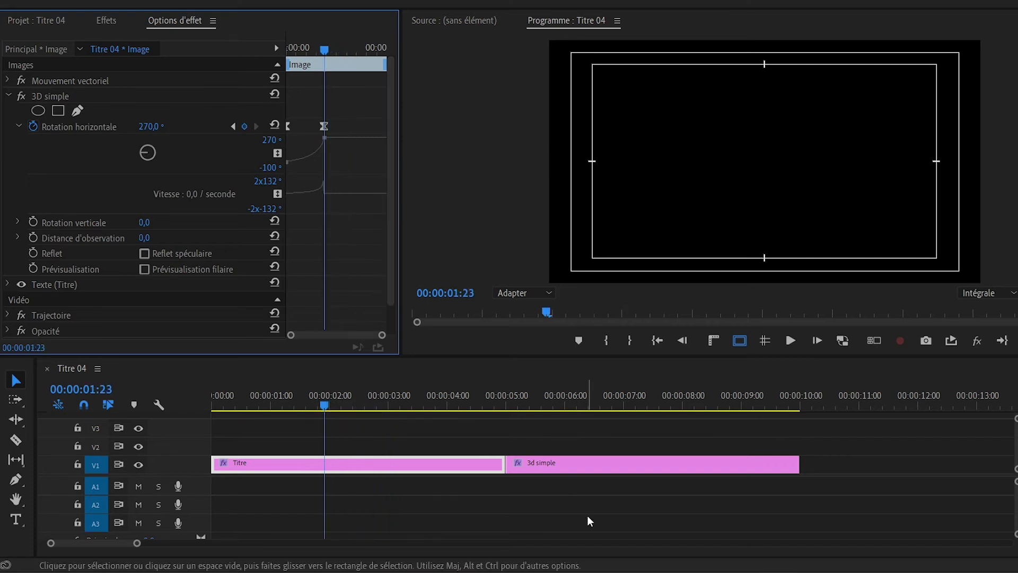
pyautogui.moveTo(594, 462); pyautogui.dragTo(406, 461)
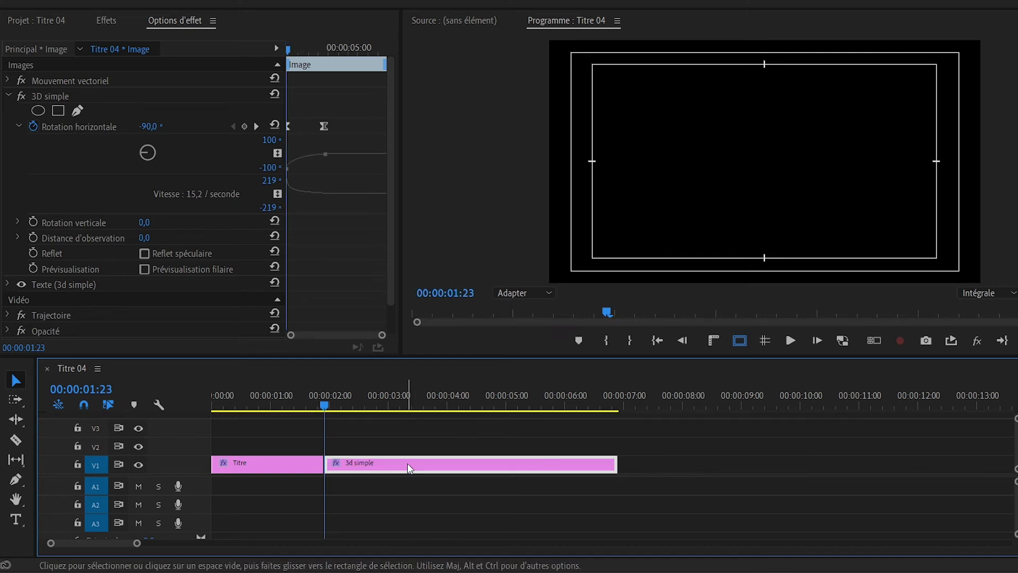
# - Play the sequence from the start to review the flip between the two titles, and return to 00:00:00:00
pyautogui.press('Left')
pyautogui.press('Left')
pyautogui.press('Left')
pyautogui.moveTo(287, 398); pyautogui.dragTo(186, 400)
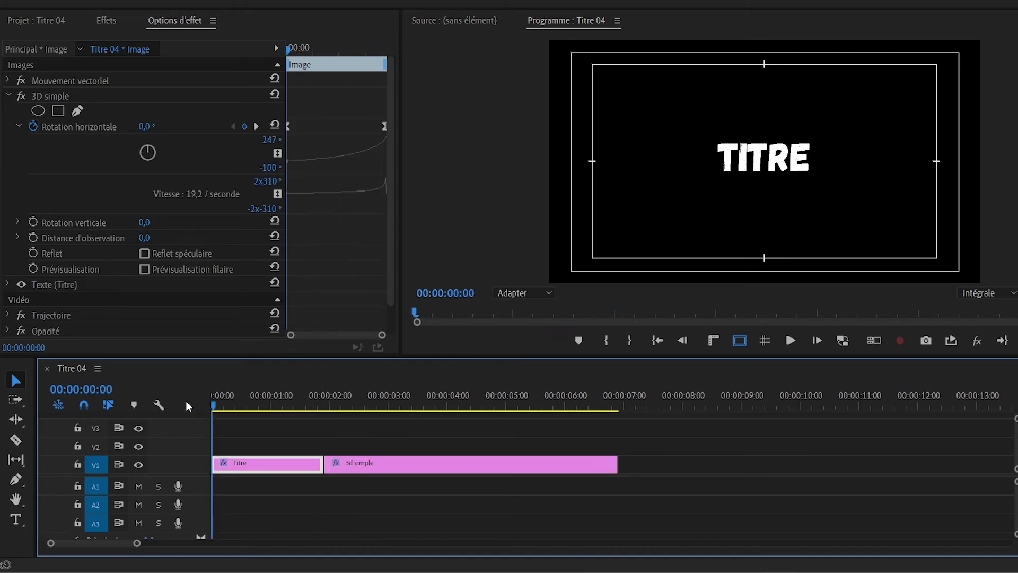
pyautogui.press('space')
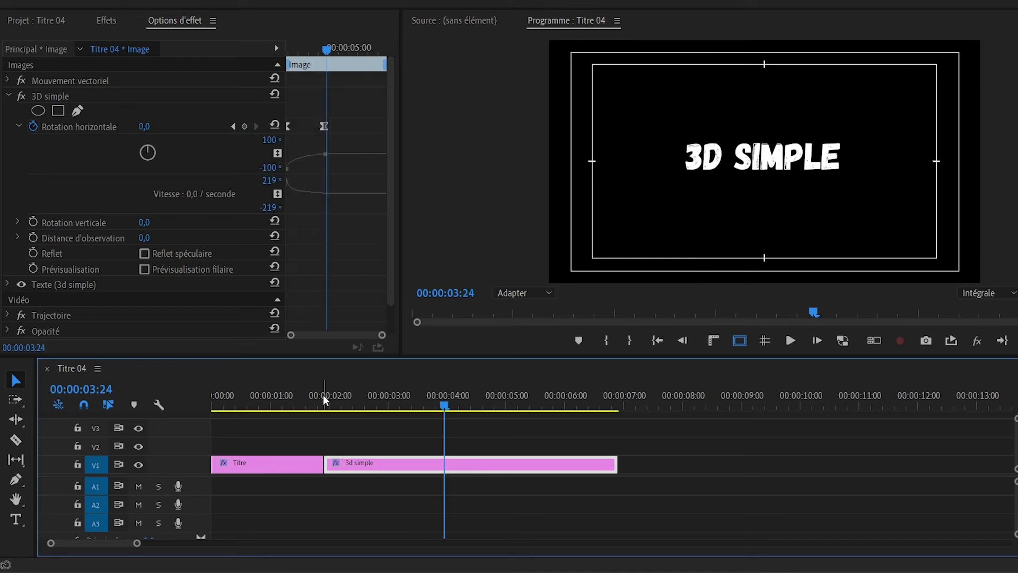
pyautogui.moveTo(322, 394); pyautogui.dragTo(183, 400)
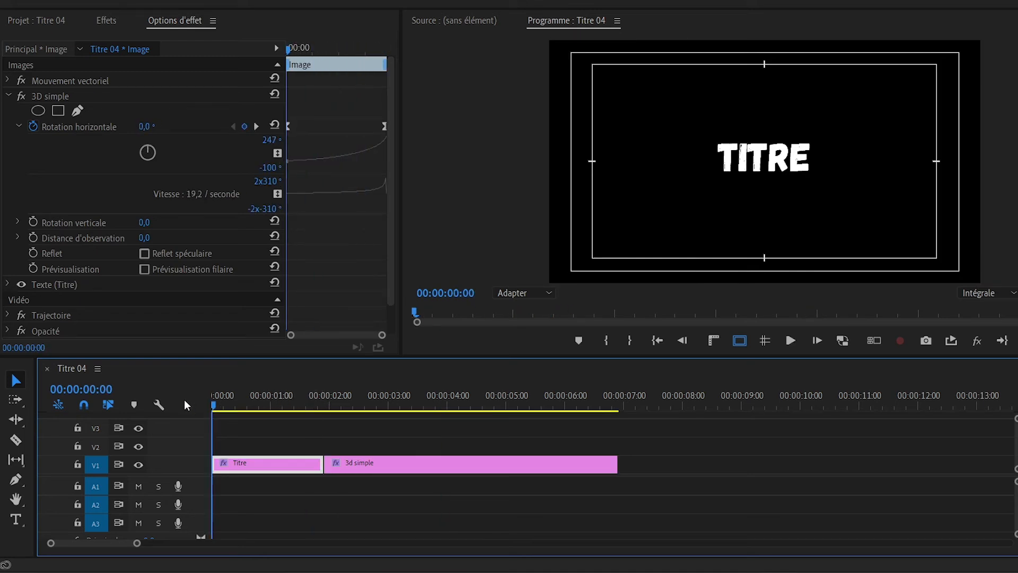
# - Create a 1920 × 1080, 25 i/s adjustment layer (Calque d'effets) and place it on V2 over the full length of both titles
pyautogui.click(11, 23)
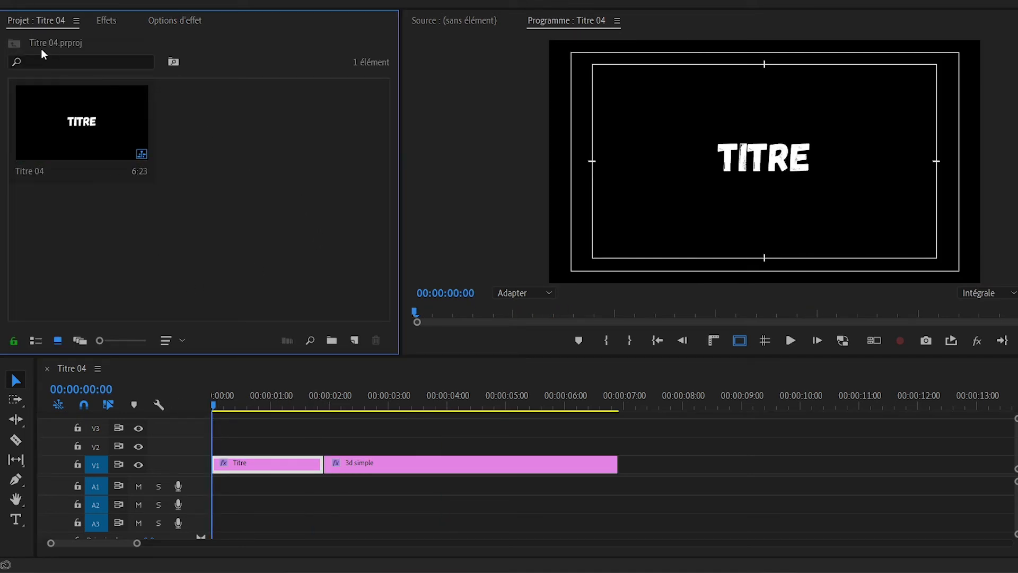
pyautogui.rightClick(215, 166)
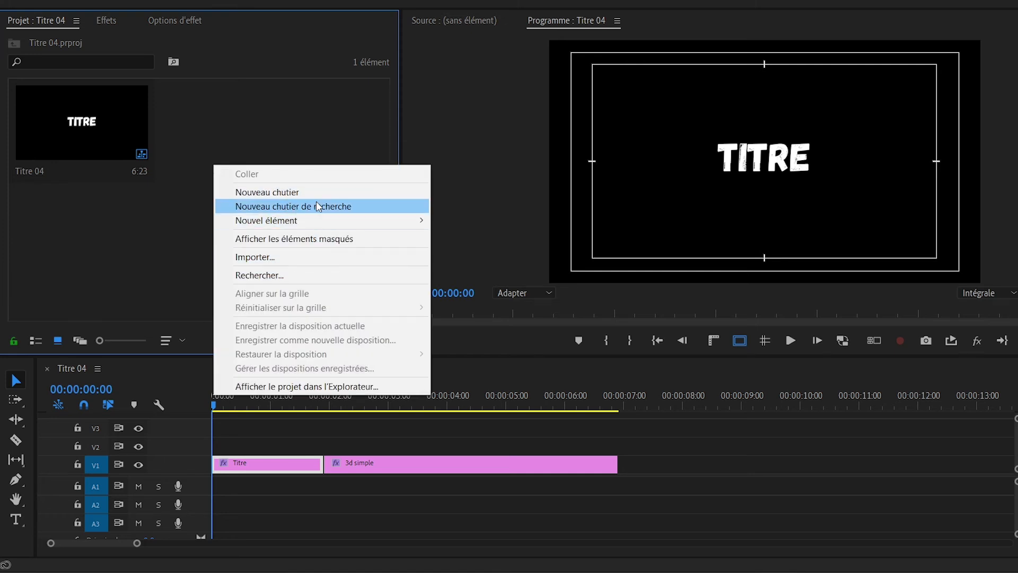
pyautogui.moveTo(323, 227)
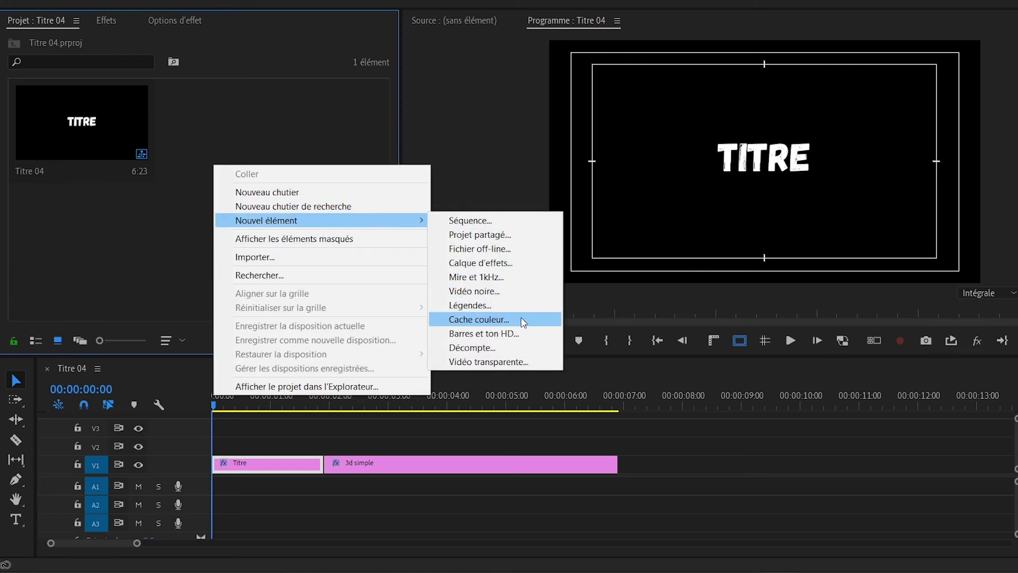
pyautogui.click(509, 264)
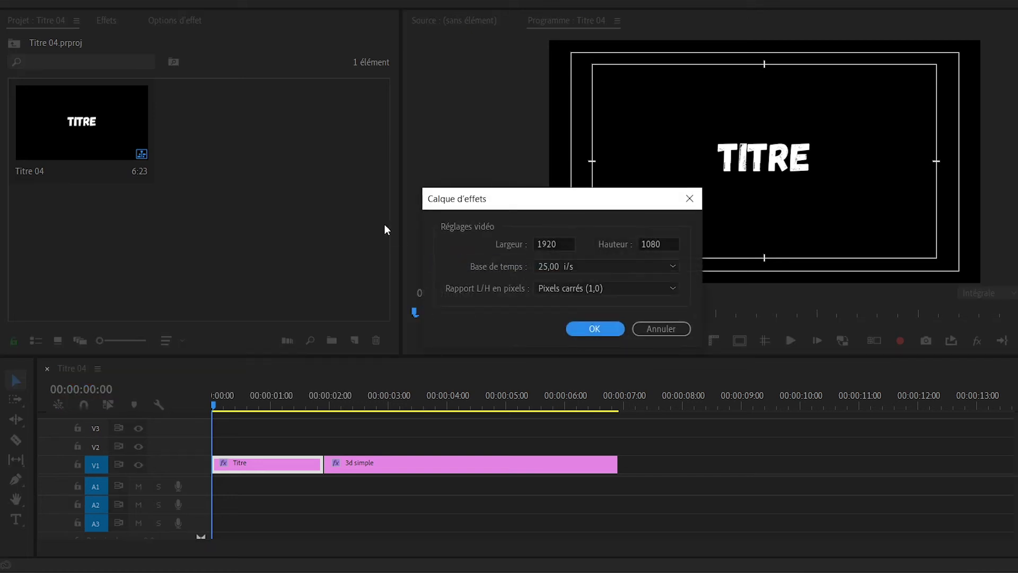
pyautogui.click(599, 328)
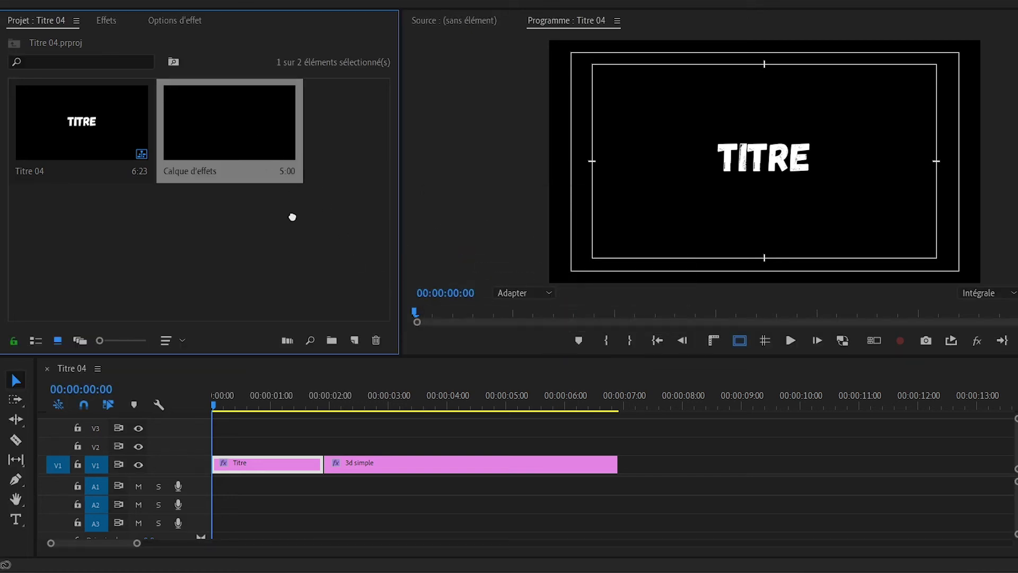
pyautogui.moveTo(293, 217); pyautogui.dragTo(220, 448)
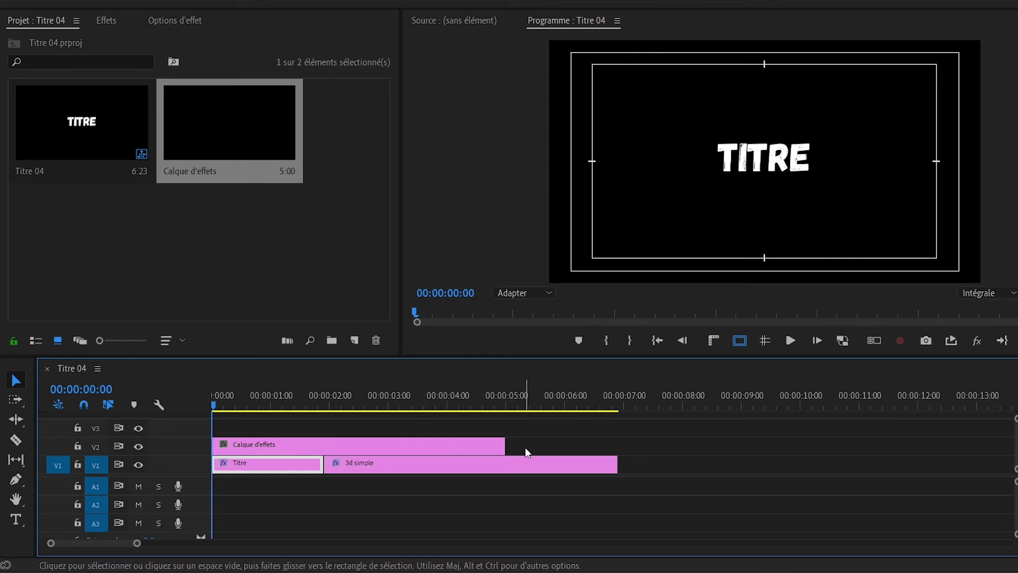
pyautogui.moveTo(505, 445); pyautogui.dragTo(618, 446)
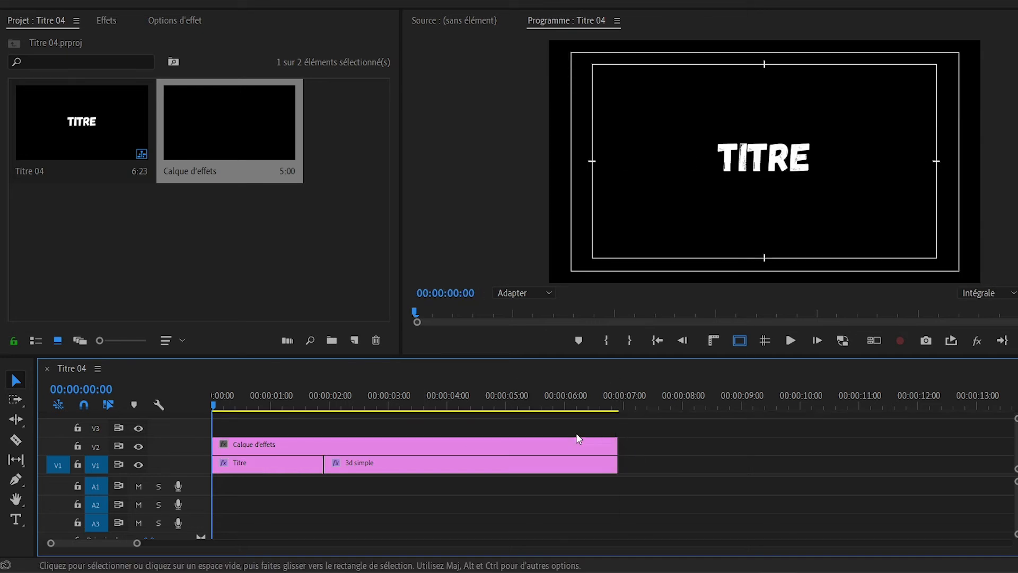
# - Find the Flou accéléré video effect, apply it to the Calque d'effets clip, and show its effect settings
pyautogui.click(397, 441)
pyautogui.click(174, 22)
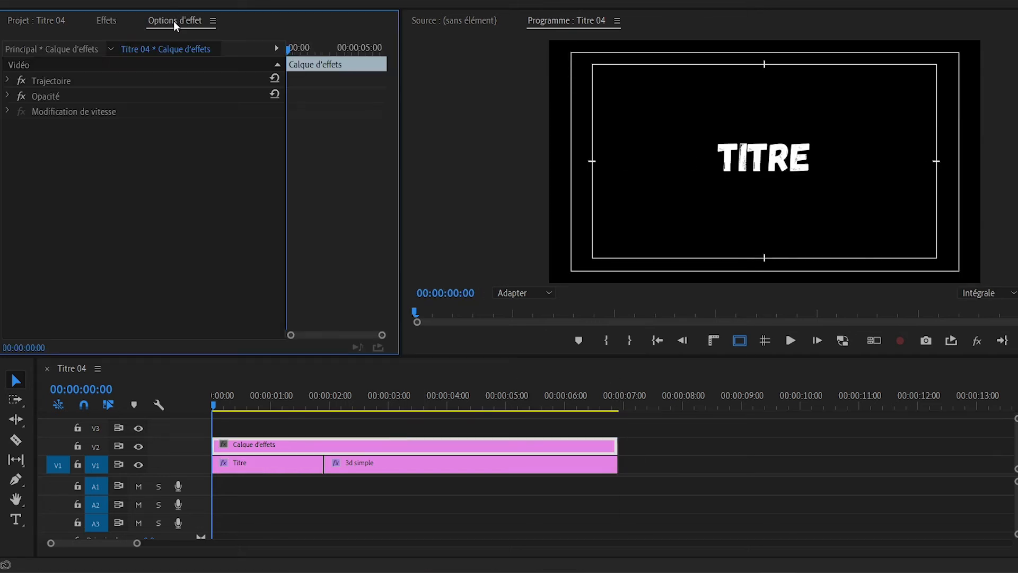
pyautogui.click(107, 21)
pyautogui.click(84, 41)
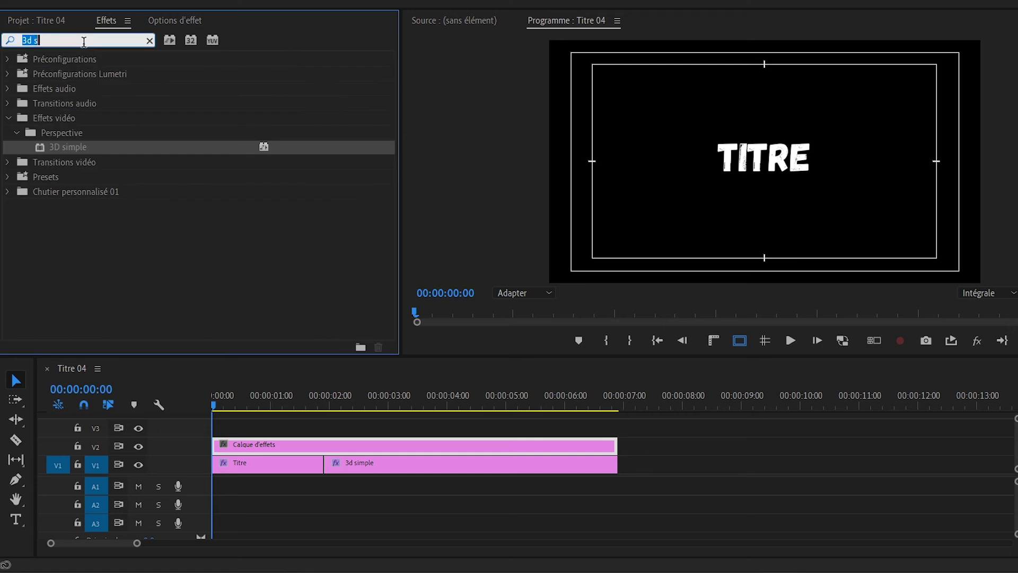
pyautogui.write('flo')
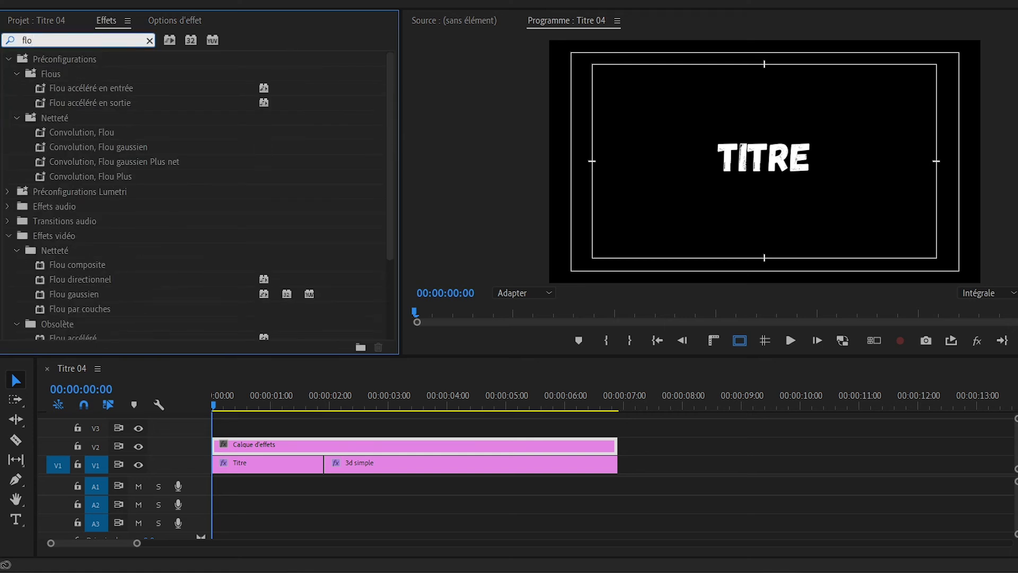
pyautogui.write('u a')
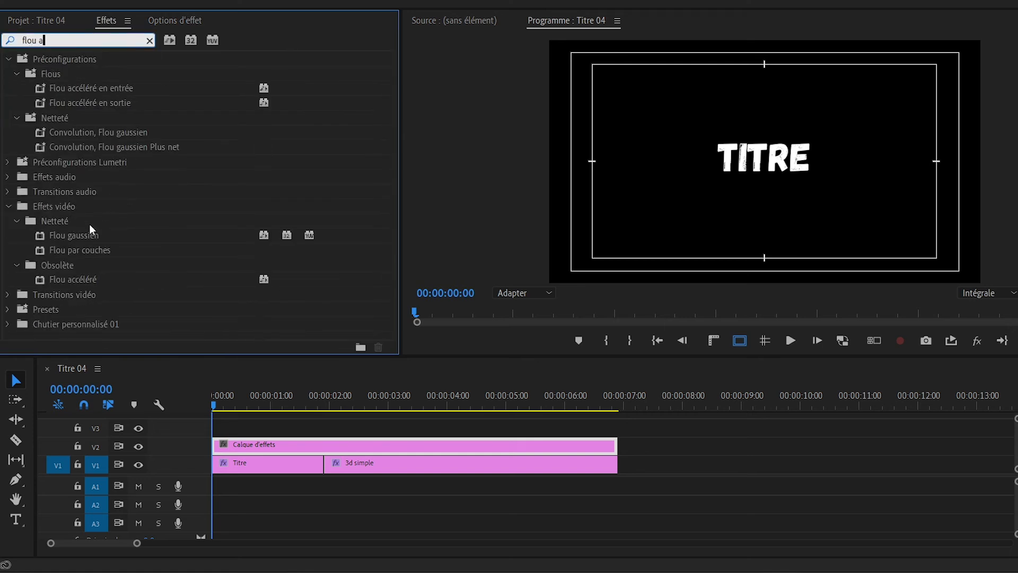
pyautogui.moveTo(82, 283); pyautogui.dragTo(253, 449)
pyautogui.click(184, 23)
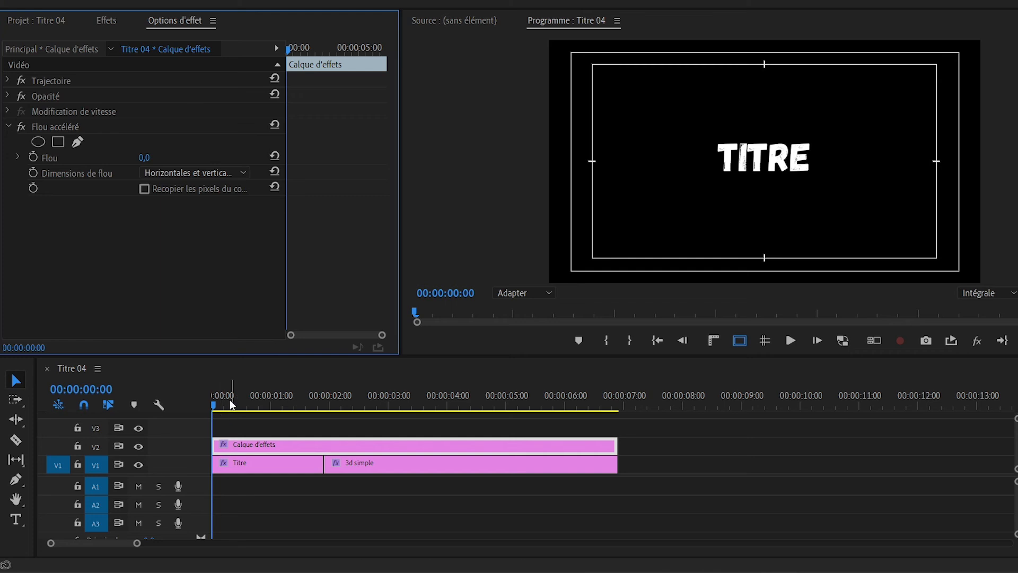
# - Keyframe the adjustment layer's Flou from 0 at 00:00:00:00 to 48 at 00:00:01:22
pyautogui.click(31, 158)
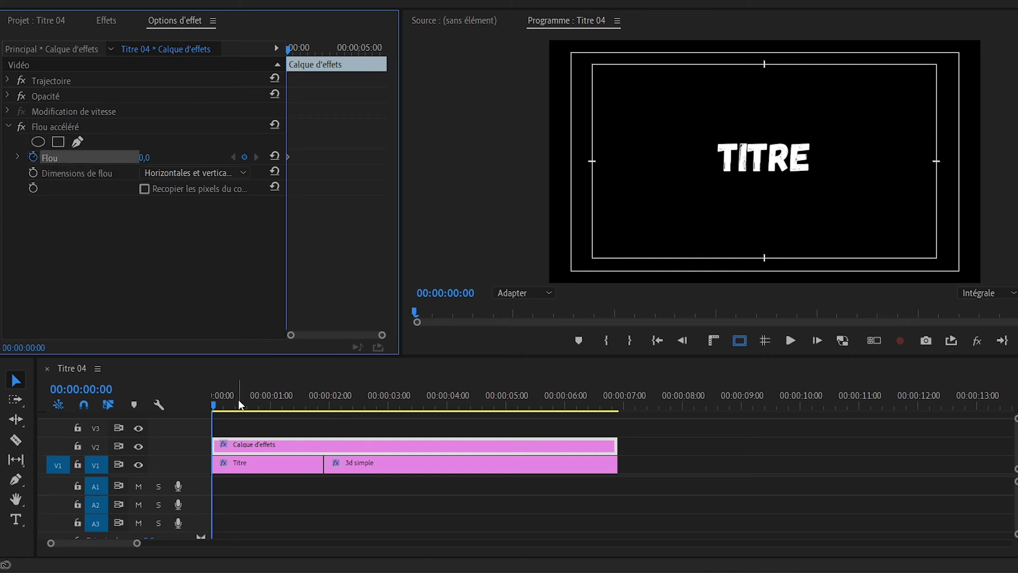
pyautogui.moveTo(234, 403); pyautogui.dragTo(326, 403)
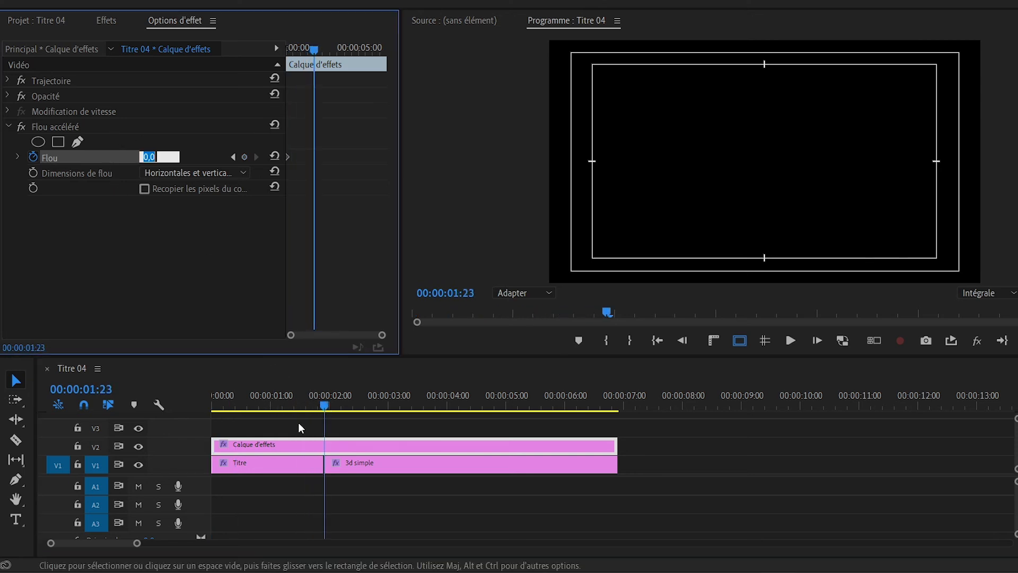
pyautogui.click(317, 408)
pyautogui.moveTo(317, 407); pyautogui.dragTo(323, 407)
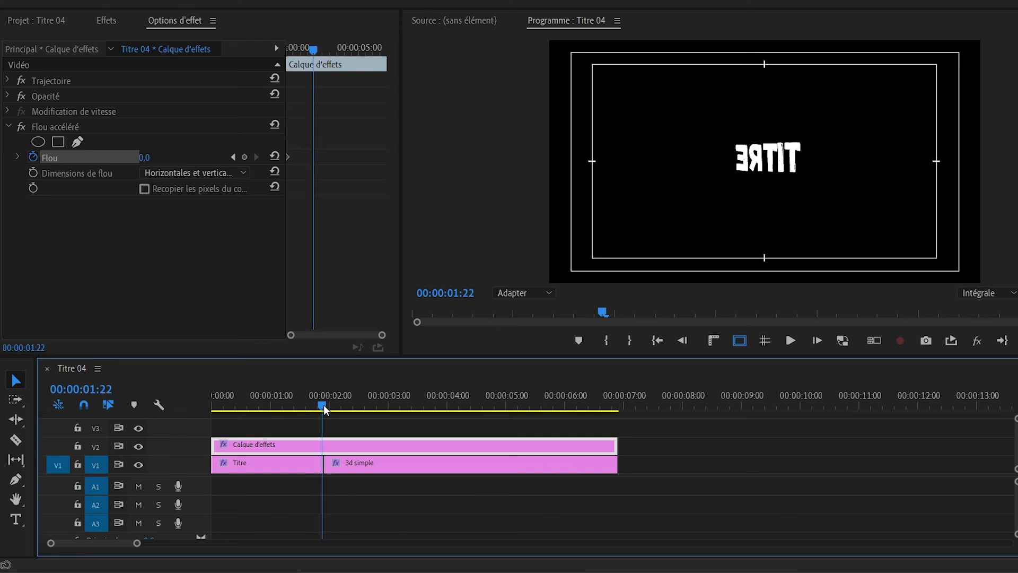
pyautogui.moveTo(137, 157); pyautogui.dragTo(162, 158)
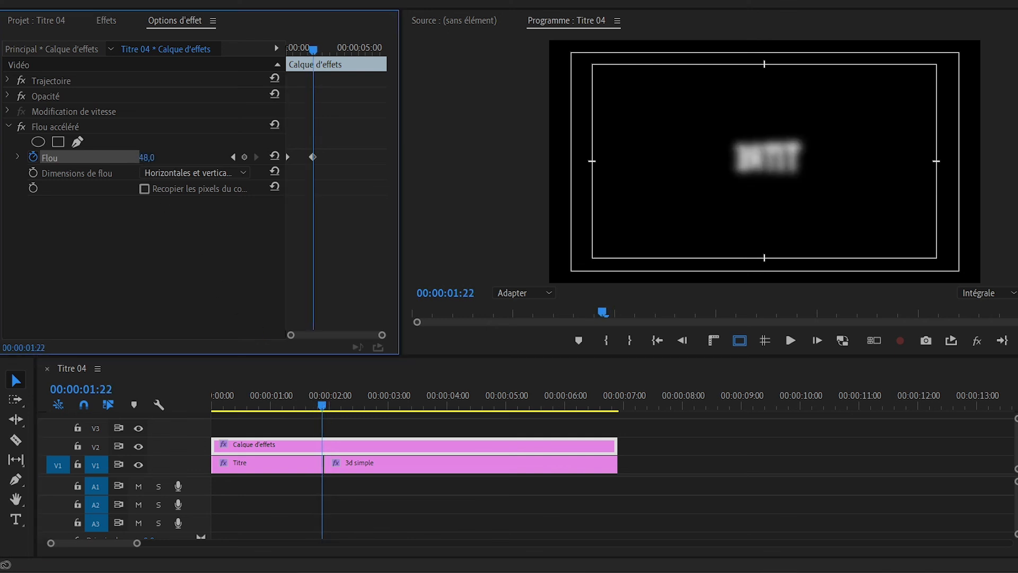
# - Set the Flou accéléré effect's blur dimensions to Horizontales
pyautogui.click(181, 179)
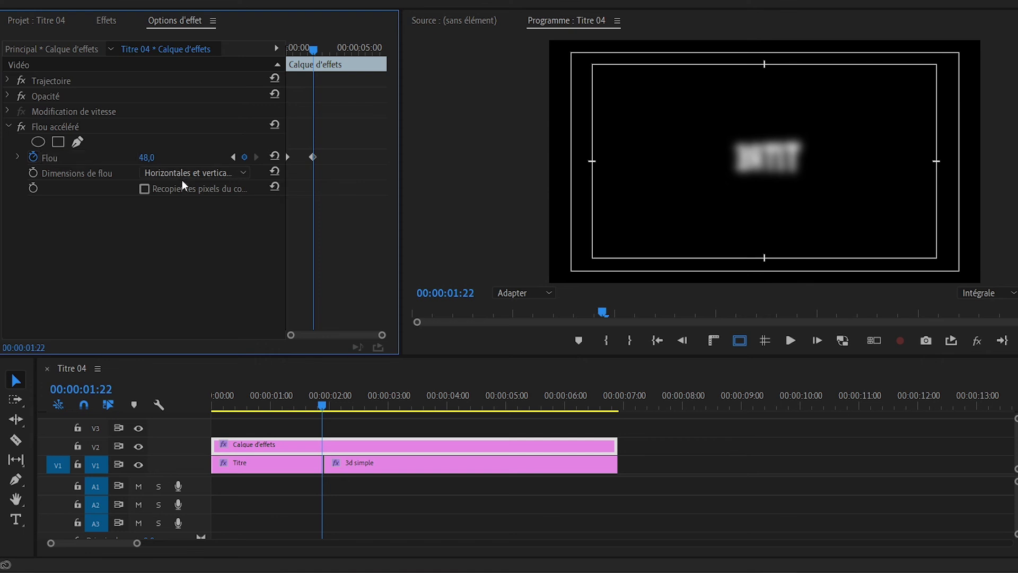
pyautogui.click(200, 202)
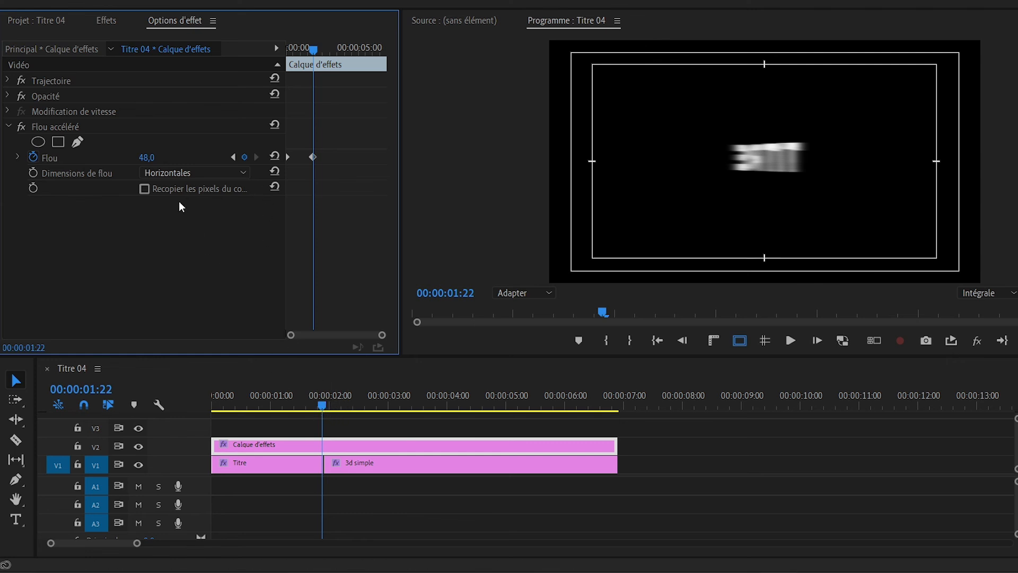
pyautogui.click(161, 156)
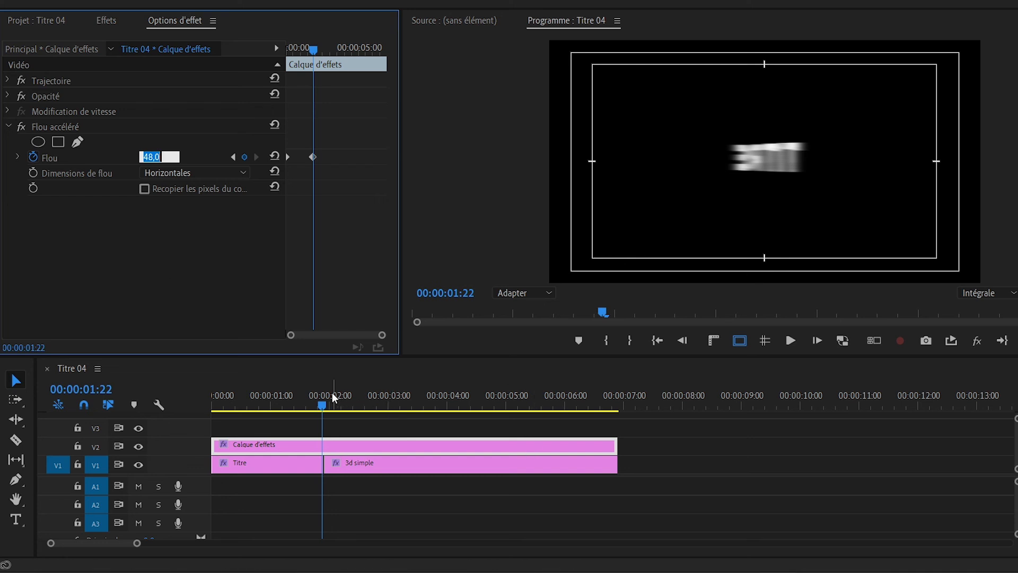
# - Add a third Flou keyframe of 0 on the adjustment layer at 00:00:03:02
pyautogui.moveTo(334, 398); pyautogui.dragTo(393, 402)
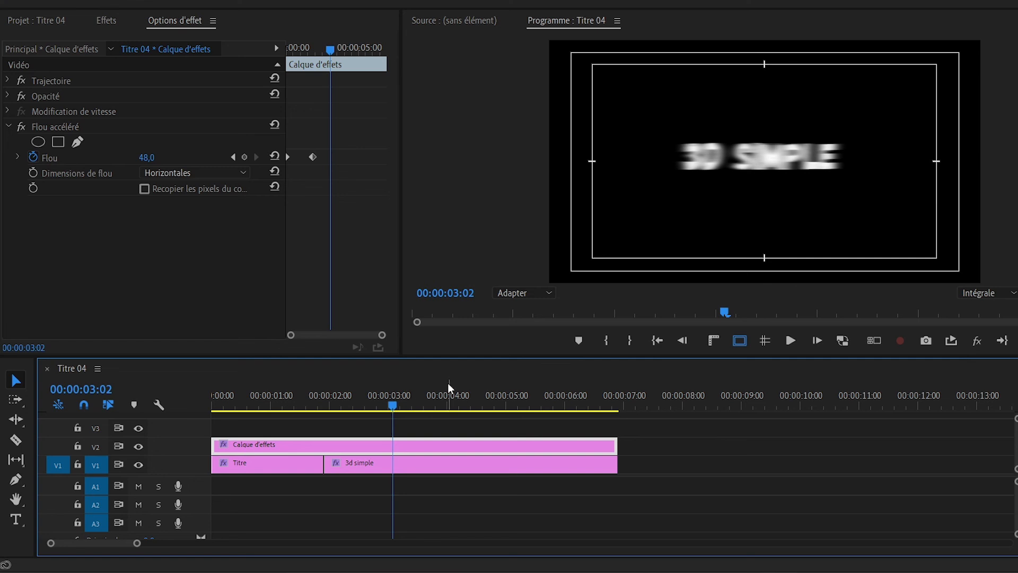
pyautogui.click(145, 157)
pyautogui.write('0')
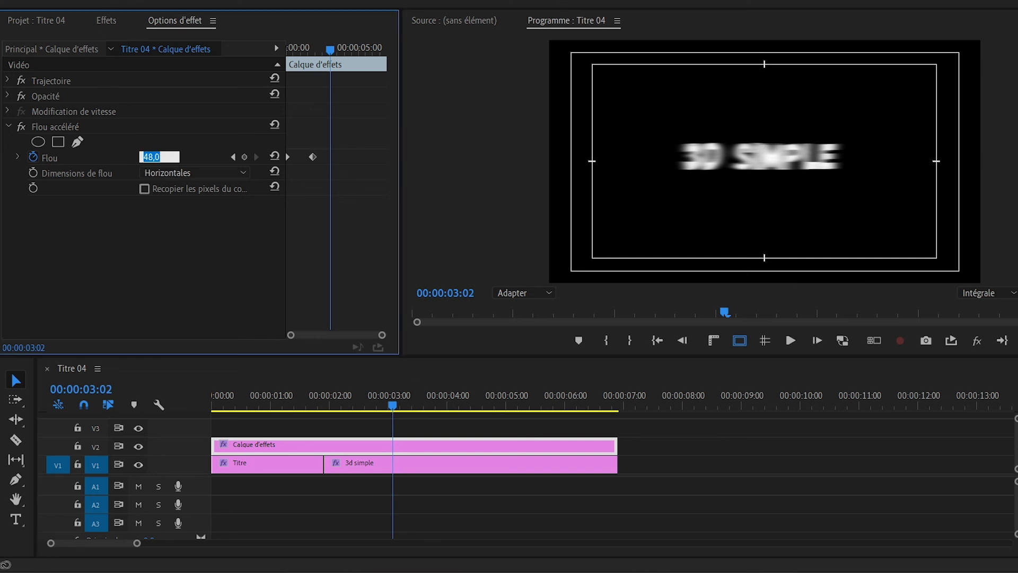
pyautogui.press('Return')
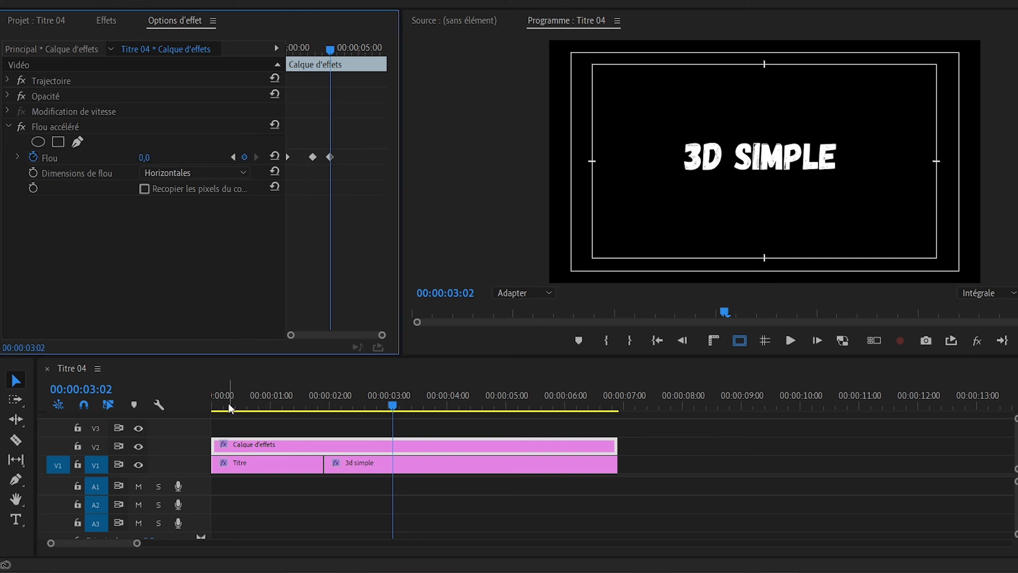
# - Hide the safe margins in the program view and play the blurred title flip from the start
pyautogui.click(214, 404)
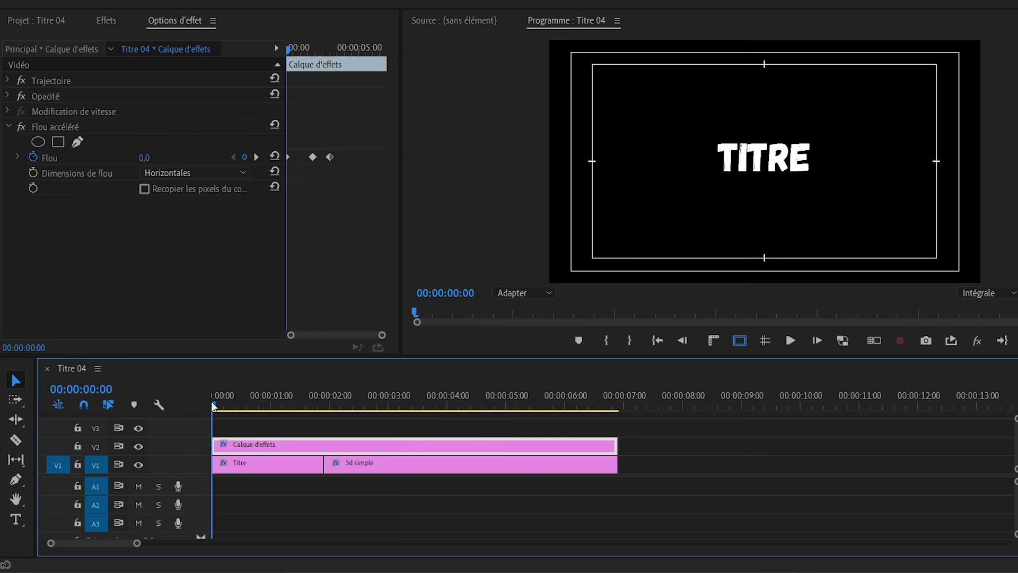
pyautogui.press('space')
pyautogui.click(215, 410)
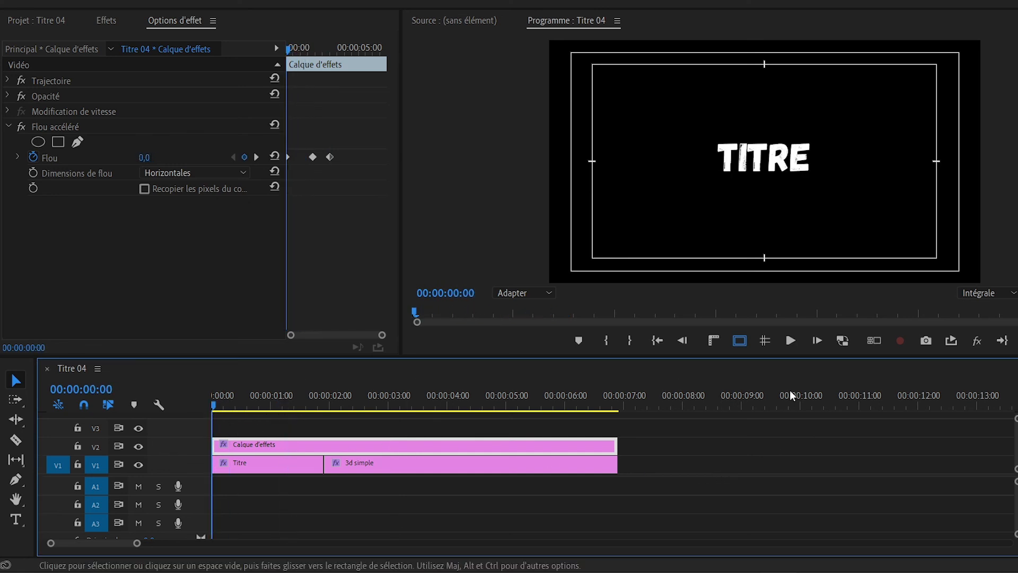
pyautogui.click(739, 340)
pyautogui.press('space')
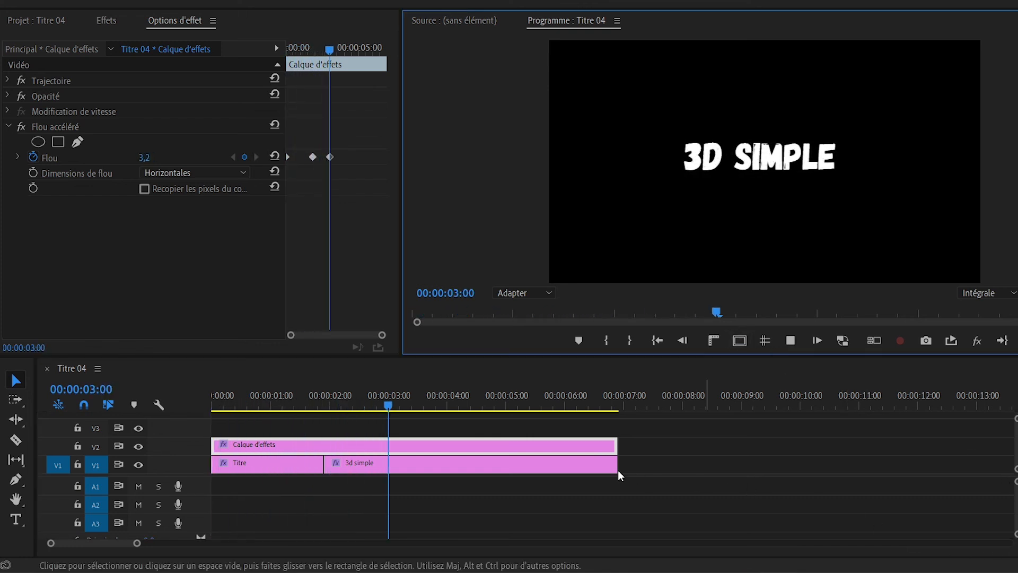
# - Move the outer Flou keyframes closer to the middle one, the last to about 00:00:02:10, and replay the sequence from the start
pyautogui.click(359, 445)
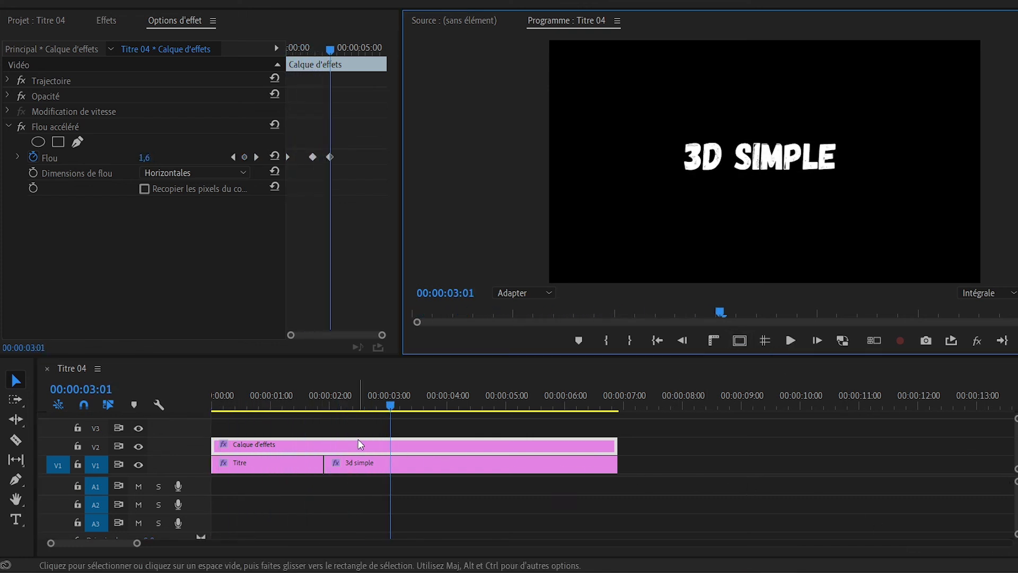
pyautogui.click(299, 158)
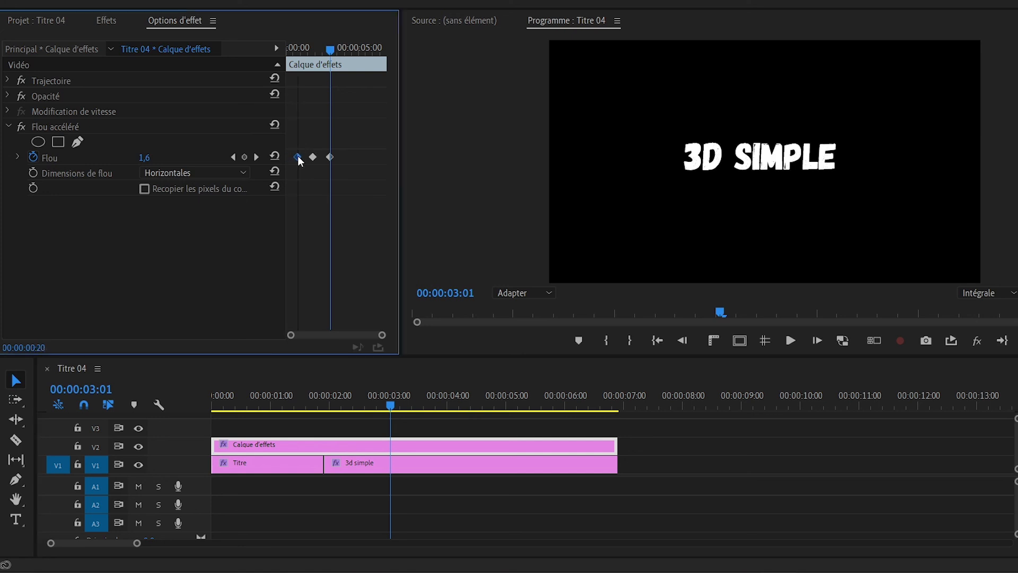
pyautogui.moveTo(330, 157); pyautogui.dragTo(322, 157)
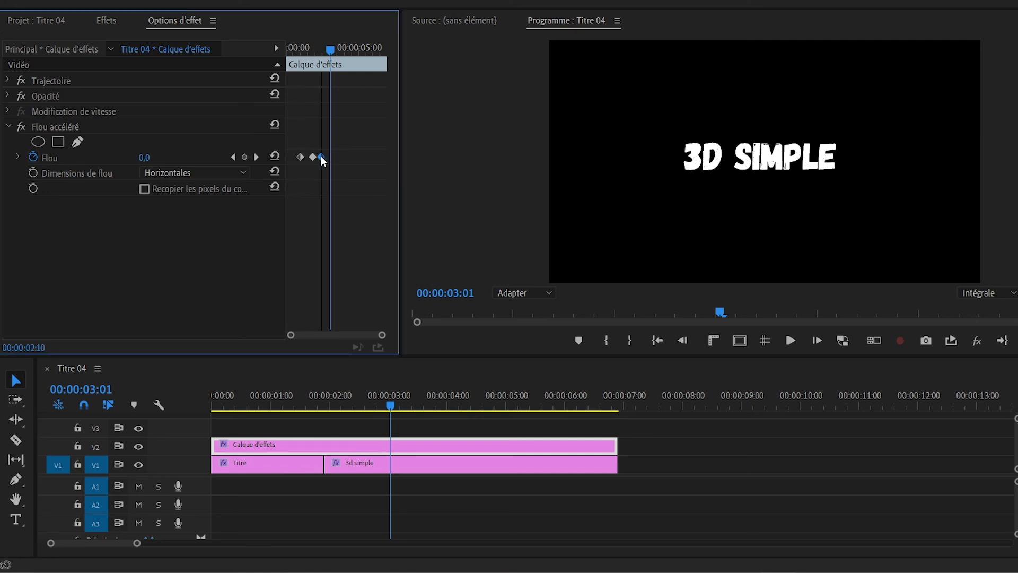
pyautogui.moveTo(268, 404); pyautogui.dragTo(195, 402)
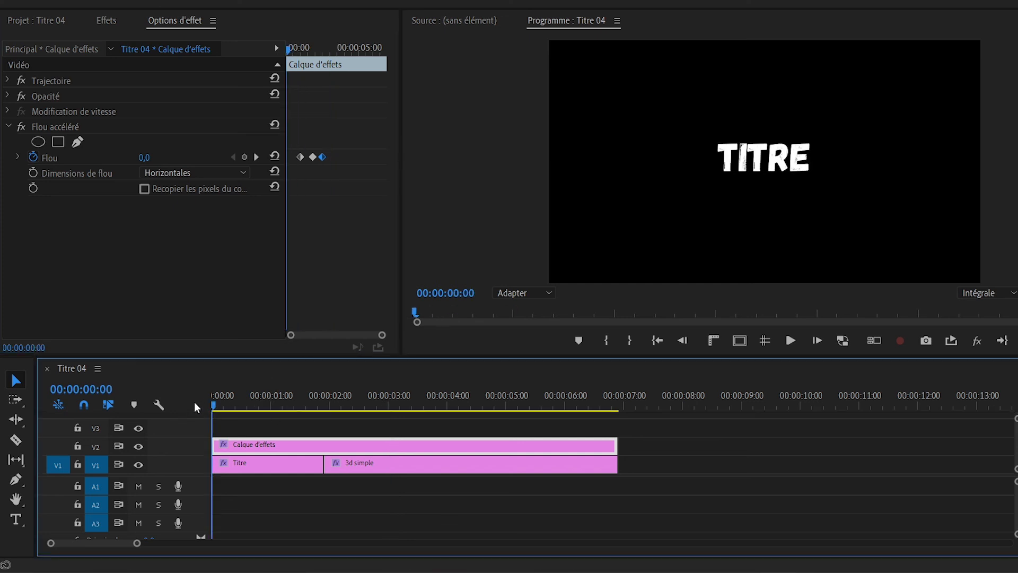
pyautogui.press('space')
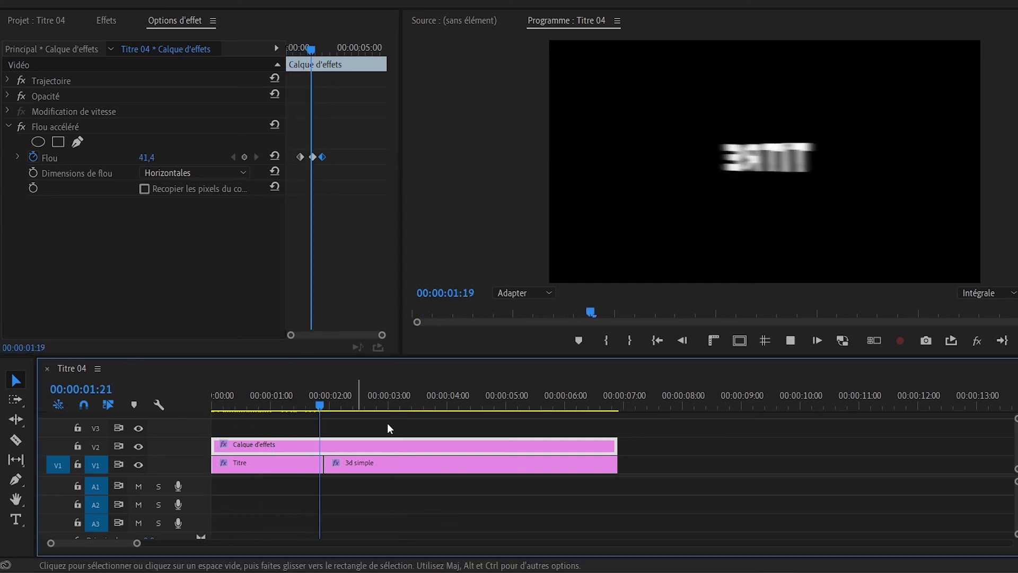